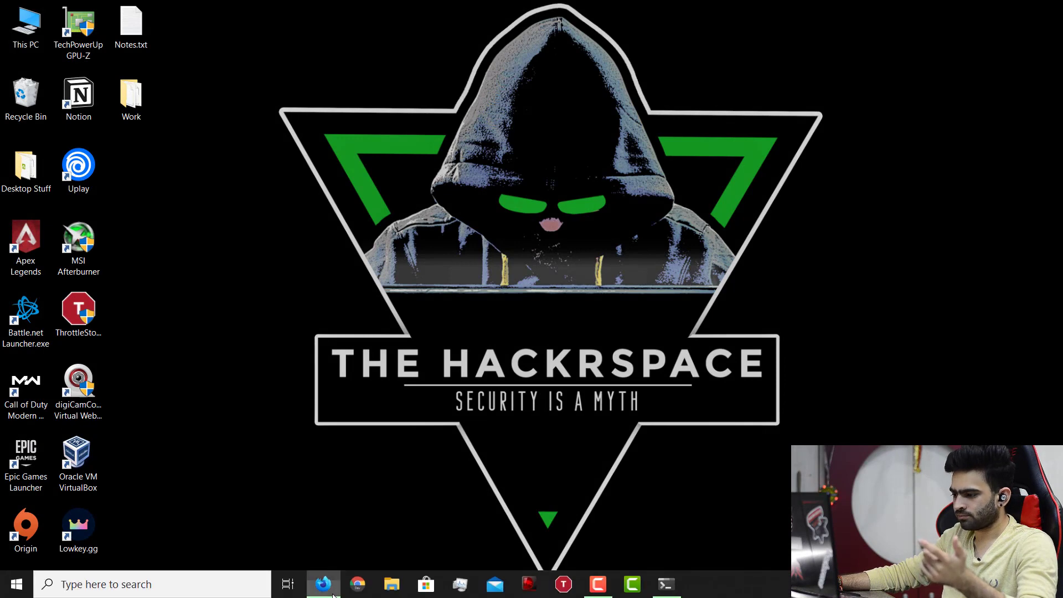
- Open Firefox and search Google for 'google dorking'
{"action": "left_click", "coordinate": [326, 587]}
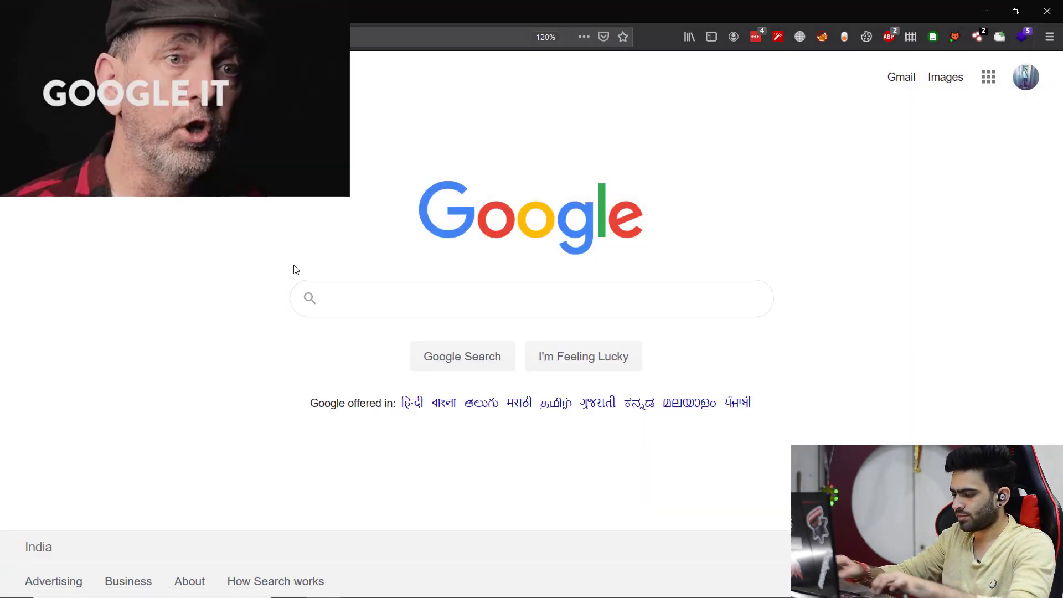
{"action": "type", "text": "google dorking"}
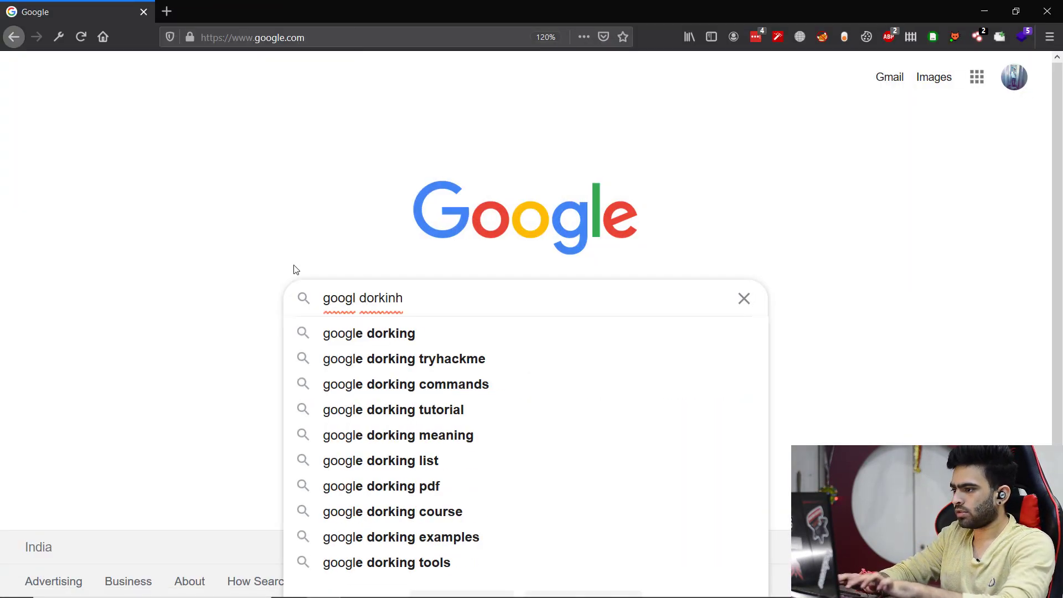
{"action": "key", "text": "Return"}
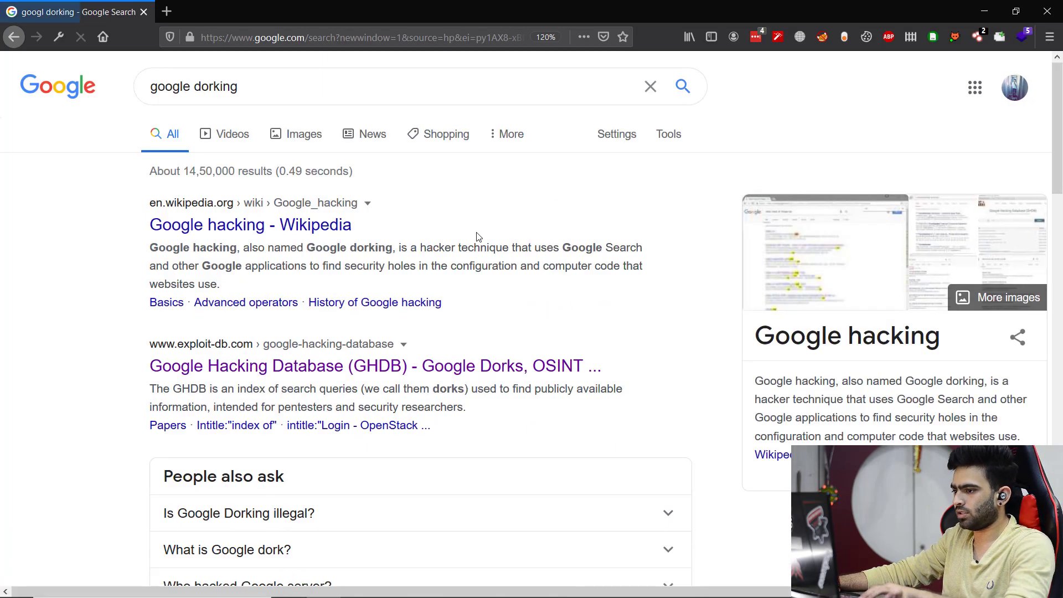
- Open the Google Hacking Database result in a new tab and look over the other results
{"action": "scroll", "coordinate": [477, 239], "scroll_direction": "down", "scroll_amount": 3}
{"action": "scroll", "coordinate": [477, 269], "scroll_direction": "up", "scroll_amount": 2}
{"action": "scroll", "coordinate": [576, 285], "scroll_direction": "down", "scroll_amount": 1}
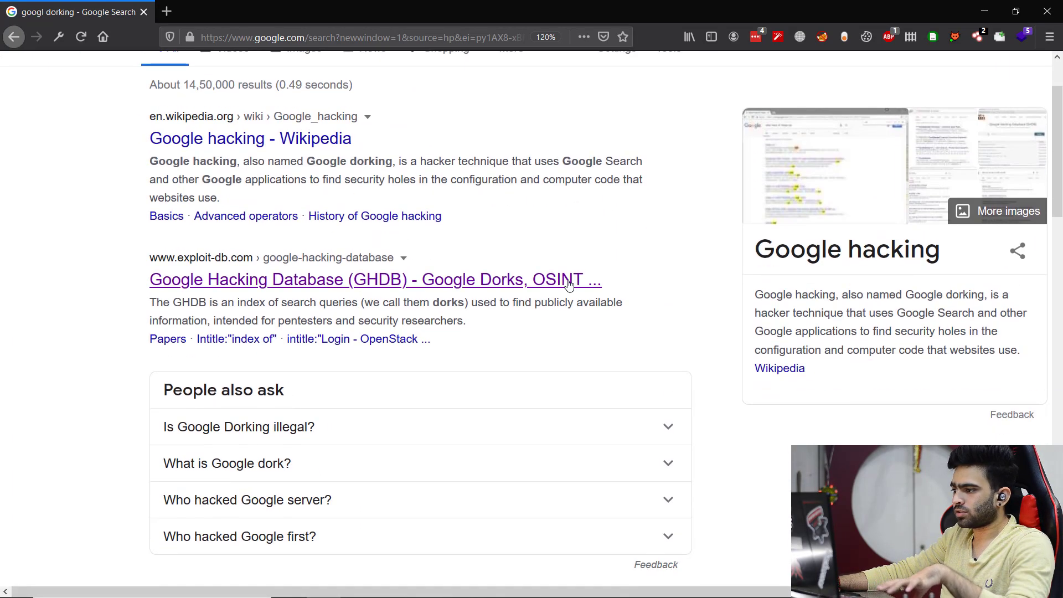
{"action": "scroll", "coordinate": [569, 284], "scroll_direction": "down", "scroll_amount": 2}
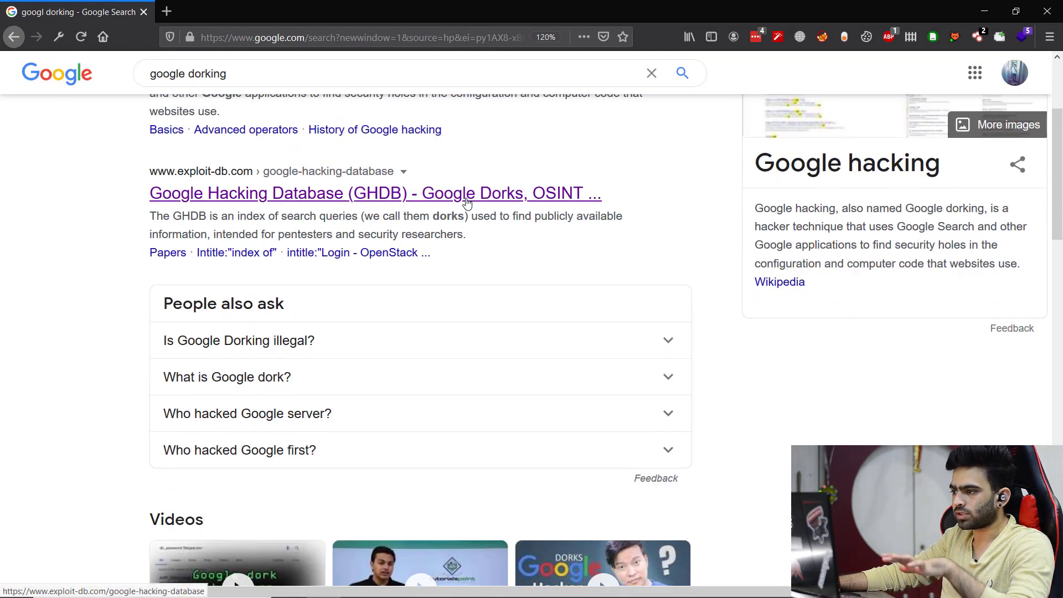
{"action": "scroll", "coordinate": [622, 266], "scroll_direction": "up", "scroll_amount": 4}
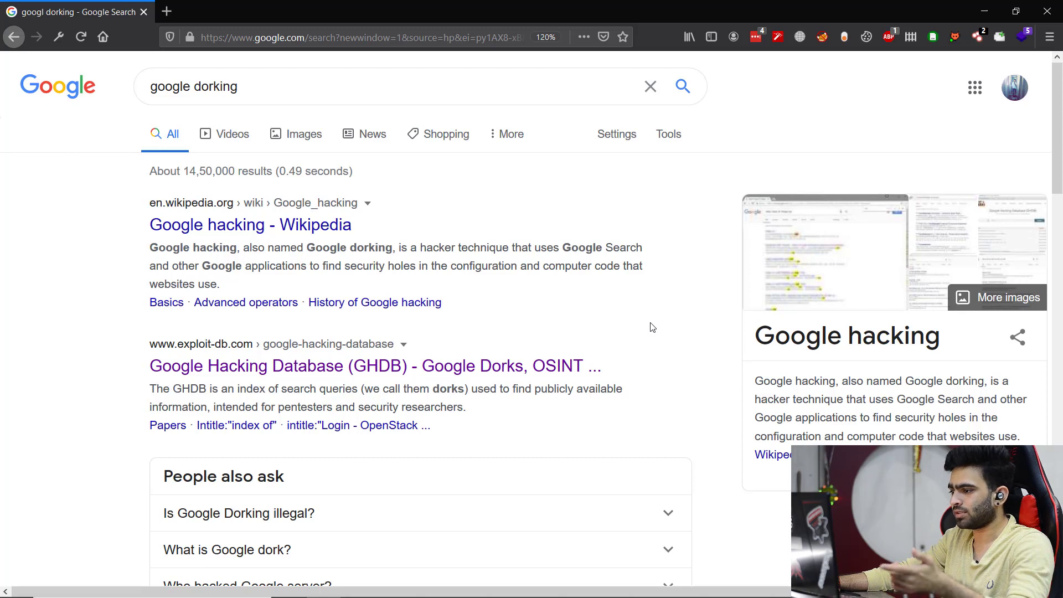
{"action": "middle_click", "coordinate": [561, 366]}
{"action": "scroll", "coordinate": [560, 367], "scroll_direction": "down", "scroll_amount": 10}
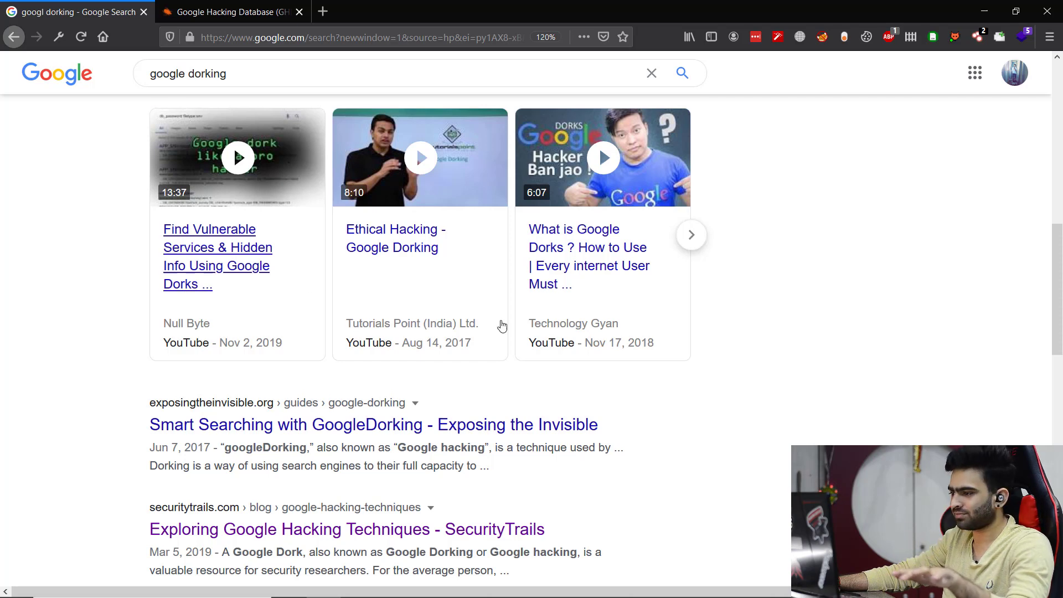
{"action": "scroll", "coordinate": [520, 327], "scroll_direction": "down", "scroll_amount": 3}
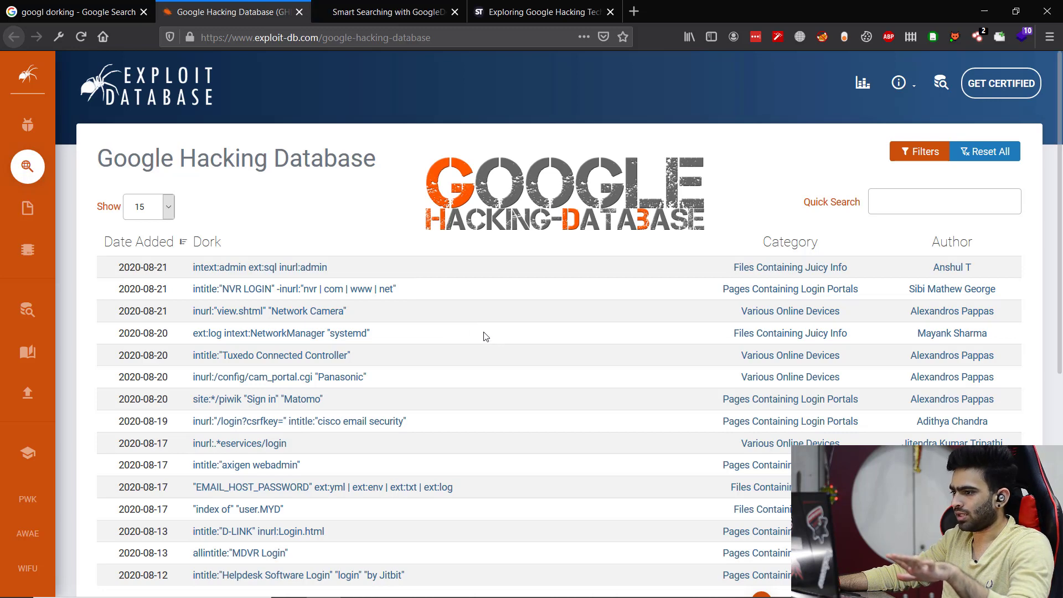
- Scroll through the Google Hacking Database table of dorks
{"action": "scroll", "coordinate": [443, 326], "scroll_direction": "down", "scroll_amount": 1}
{"action": "scroll", "coordinate": [438, 325], "scroll_direction": "down", "scroll_amount": 1}
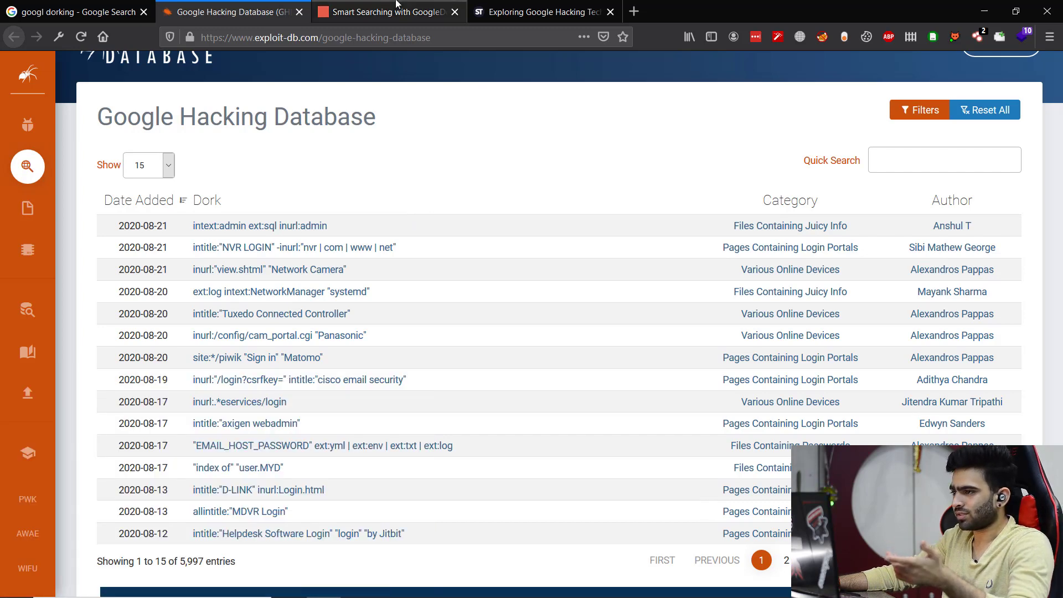
{"action": "scroll", "coordinate": [490, 269], "scroll_direction": "down", "scroll_amount": 7}
{"action": "scroll", "coordinate": [490, 268], "scroll_direction": "up", "scroll_amount": 3}
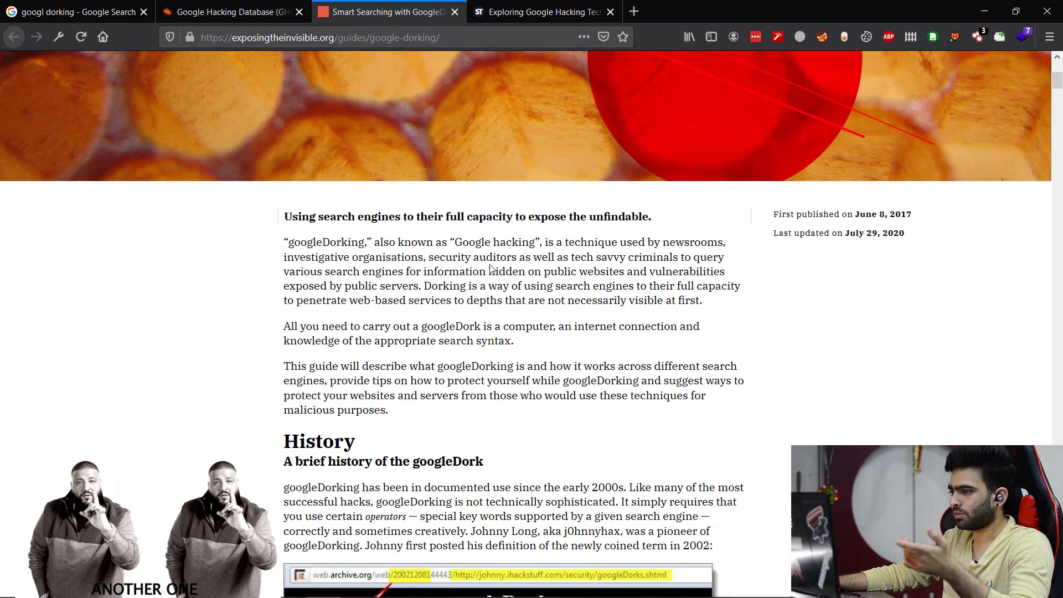
{"action": "scroll", "coordinate": [285, 148], "scroll_direction": "down", "scroll_amount": 2}
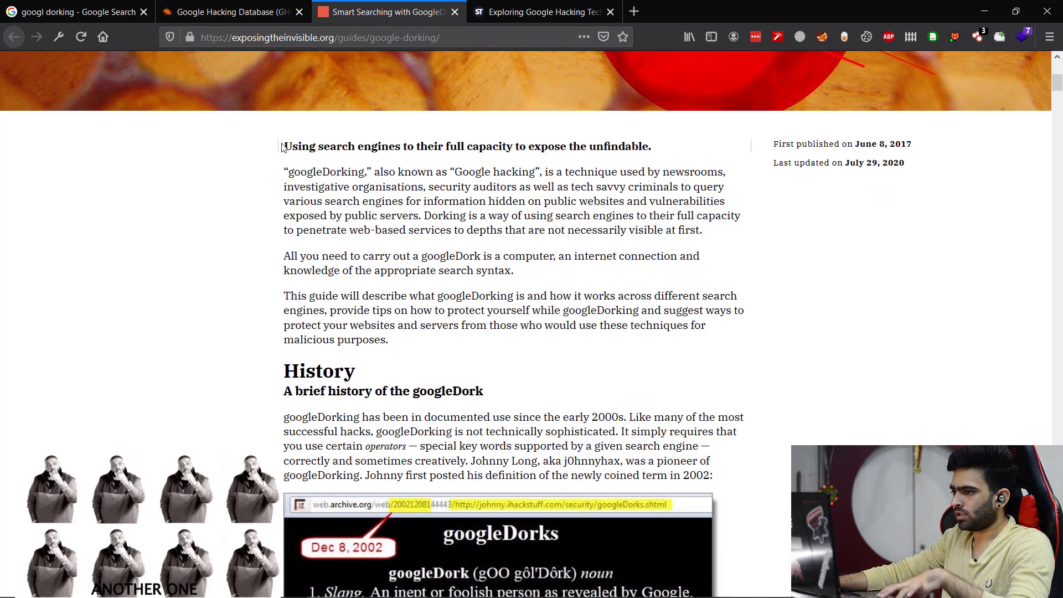
- Highlight the googleDorking definition in the Exposing the Invisible guide, then scroll to its History section
{"action": "left_click_drag", "start_coordinate": [284, 170], "coordinate": [514, 173]}
{"action": "left_click", "coordinate": [697, 200]}
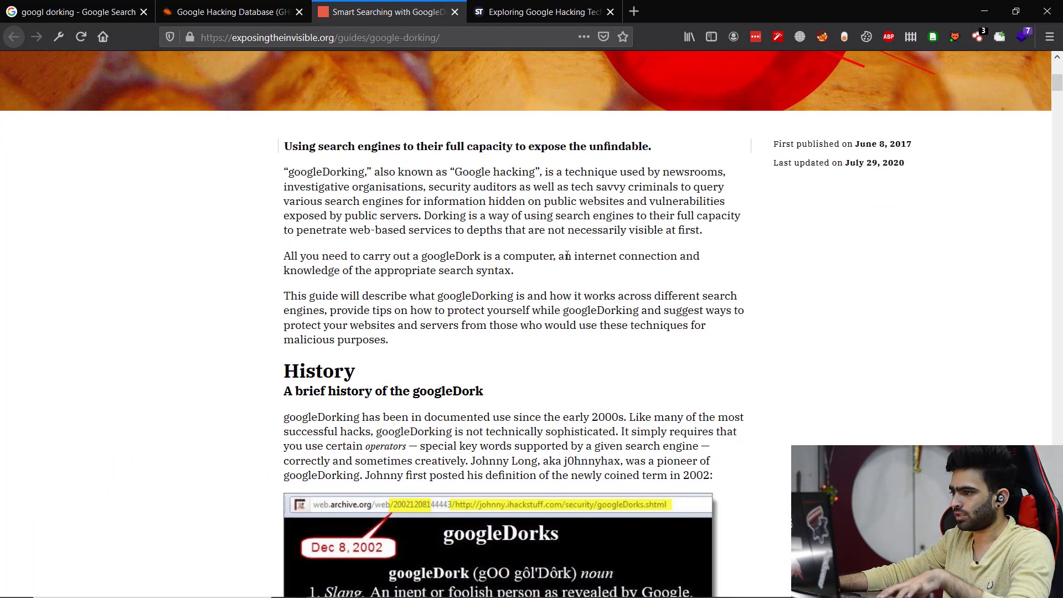
{"action": "scroll", "coordinate": [514, 246], "scroll_direction": "down", "scroll_amount": 2}
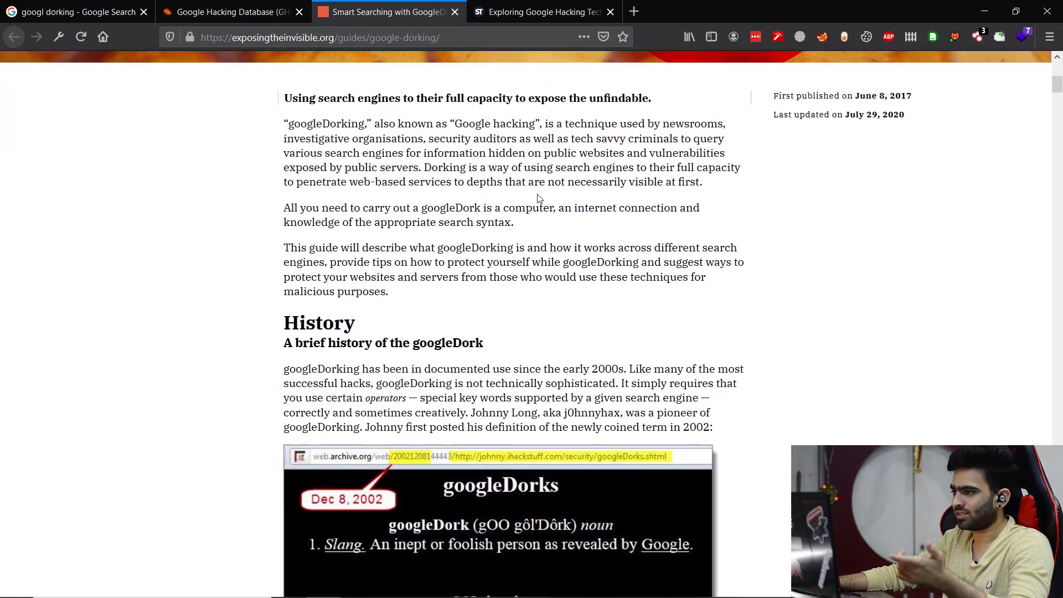
{"action": "scroll", "coordinate": [542, 202], "scroll_direction": "down", "scroll_amount": 2}
{"action": "scroll", "coordinate": [542, 204], "scroll_direction": "down", "scroll_amount": 4}
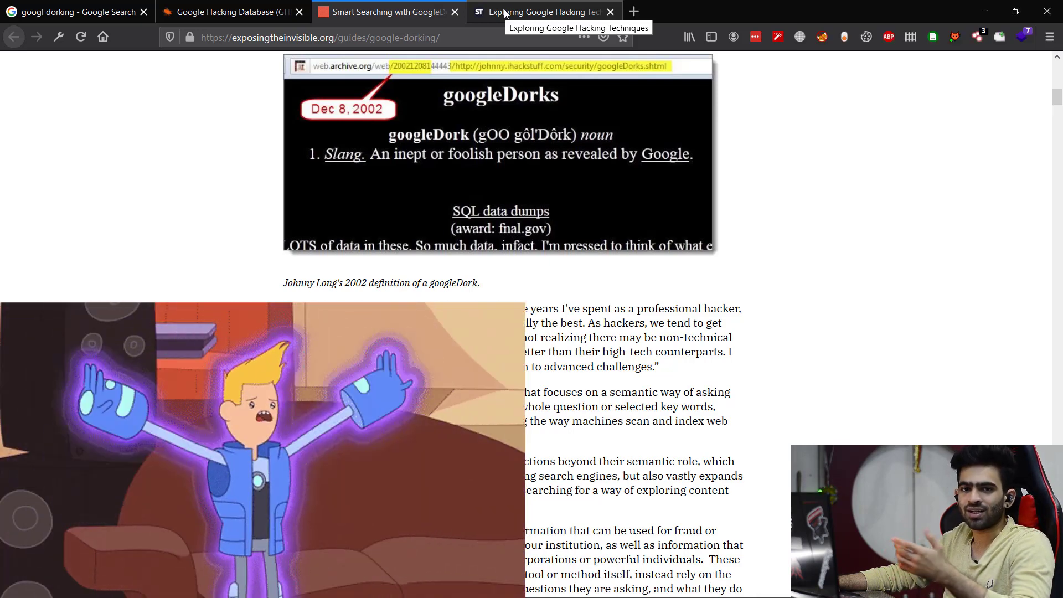
- Read the SecurityTrails article's Popular Google Dork operators list, then return to the google dorking results
{"action": "left_click", "coordinate": [505, 14]}
{"action": "scroll", "coordinate": [660, 236], "scroll_direction": "down", "scroll_amount": 15}
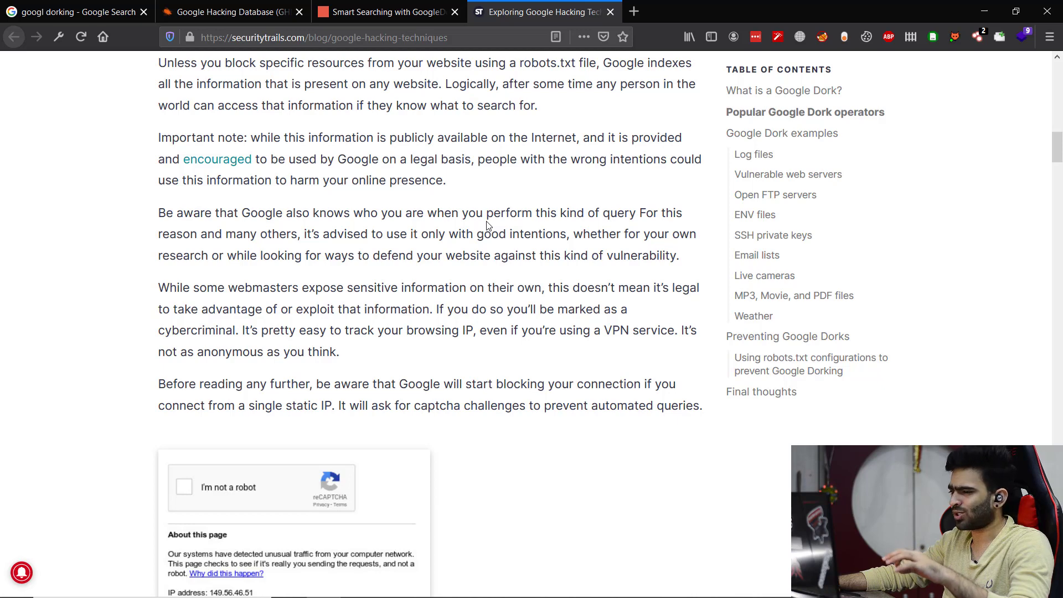
{"action": "scroll", "coordinate": [487, 225], "scroll_direction": "down", "scroll_amount": 3}
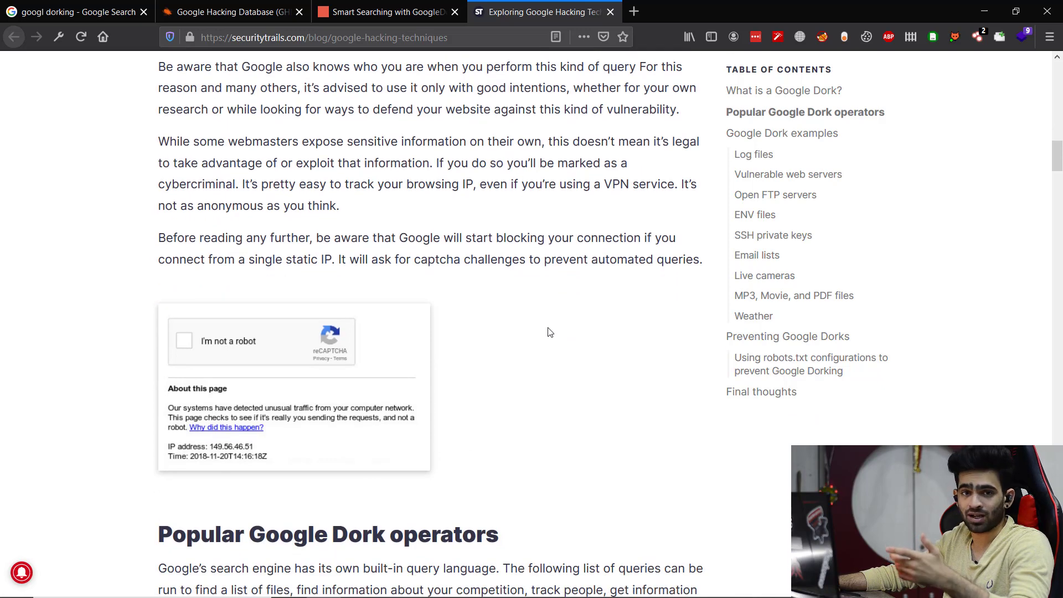
{"action": "scroll", "coordinate": [550, 332], "scroll_direction": "down", "scroll_amount": 9}
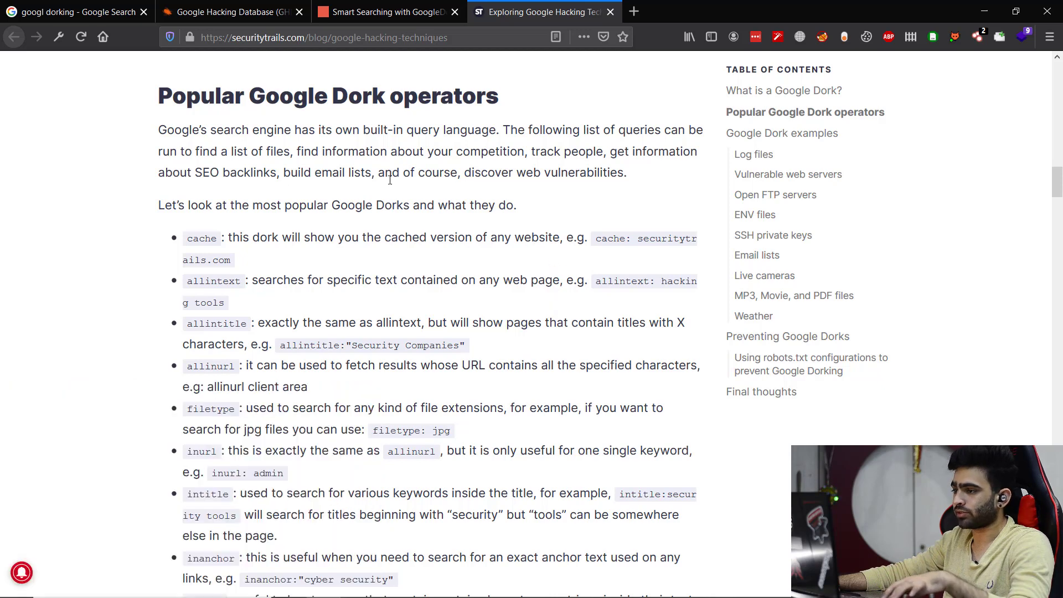
{"action": "key", "text": "ctrl+1"}
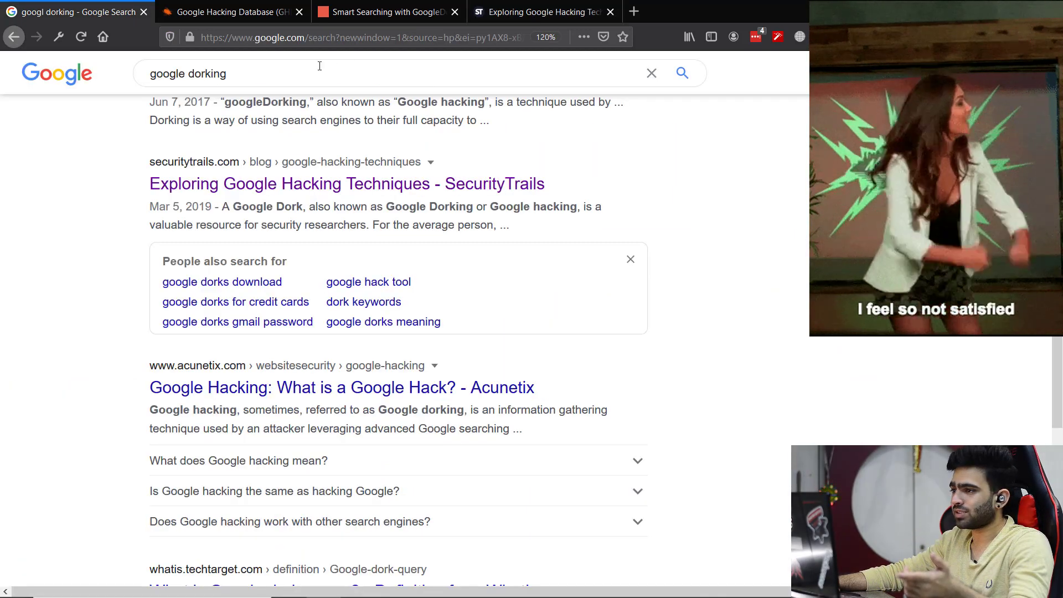
- Extend the search to 'google dorking bug bounty'
{"action": "left_click", "coordinate": [317, 67]}
{"action": "type", "text": "bug"}
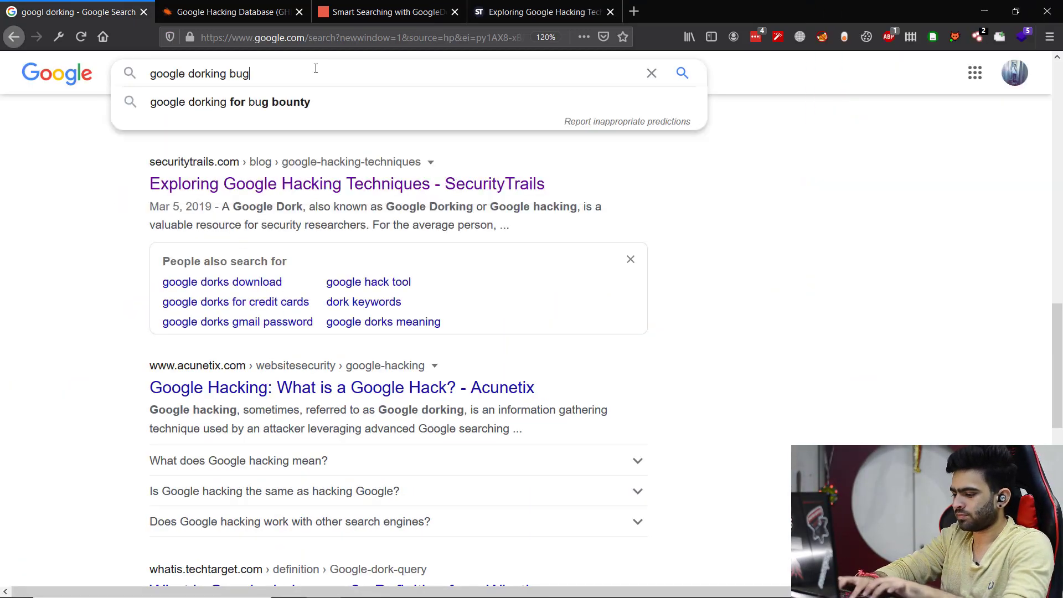
{"action": "type", "text": " bounty"}
{"action": "key", "text": "Return"}
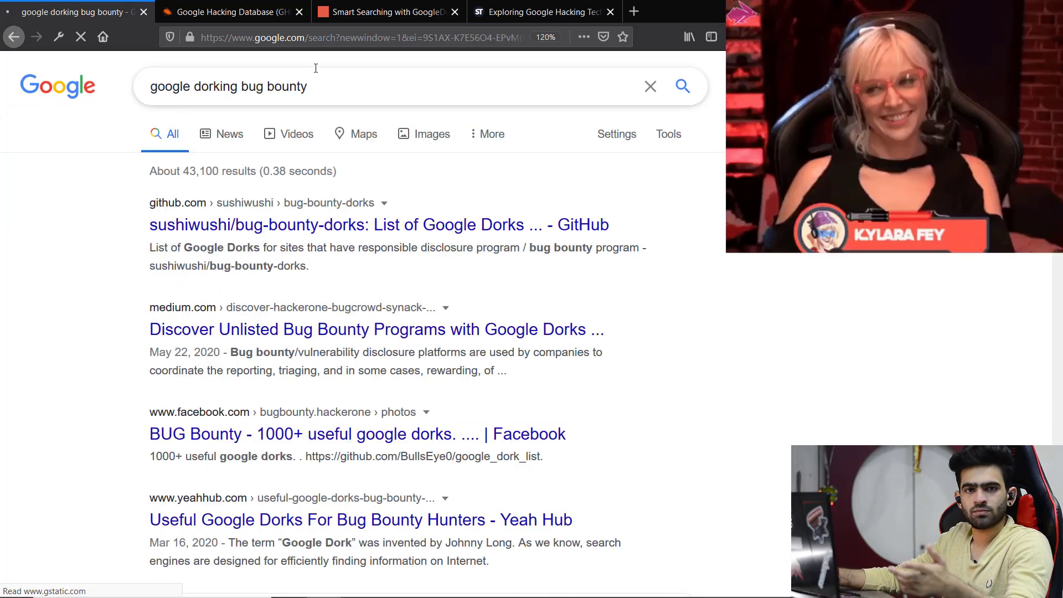
- Open the GitHub bug-bounty-dorks, Medium and Yeah Hub results in new tabs and view the Medium article
{"action": "middle_click", "coordinate": [388, 224]}
{"action": "scroll", "coordinate": [683, 268], "scroll_direction": "down", "scroll_amount": 2}
{"action": "scroll", "coordinate": [684, 268], "scroll_direction": "down", "scroll_amount": 2}
{"action": "middle_click", "coordinate": [340, 167]}
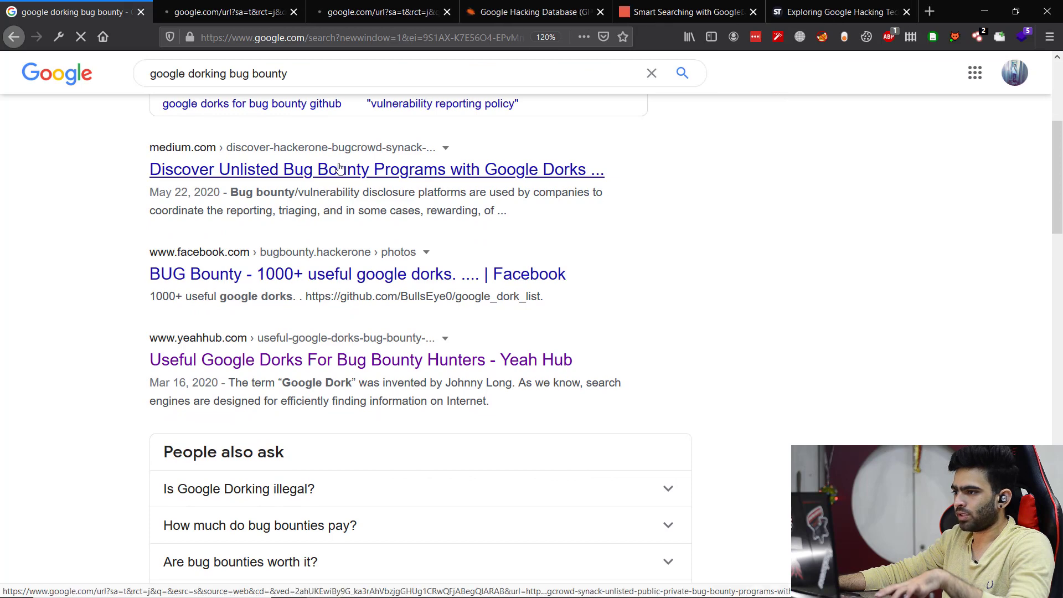
{"action": "scroll", "coordinate": [665, 267], "scroll_direction": "down", "scroll_amount": 2}
{"action": "middle_click", "coordinate": [405, 274]}
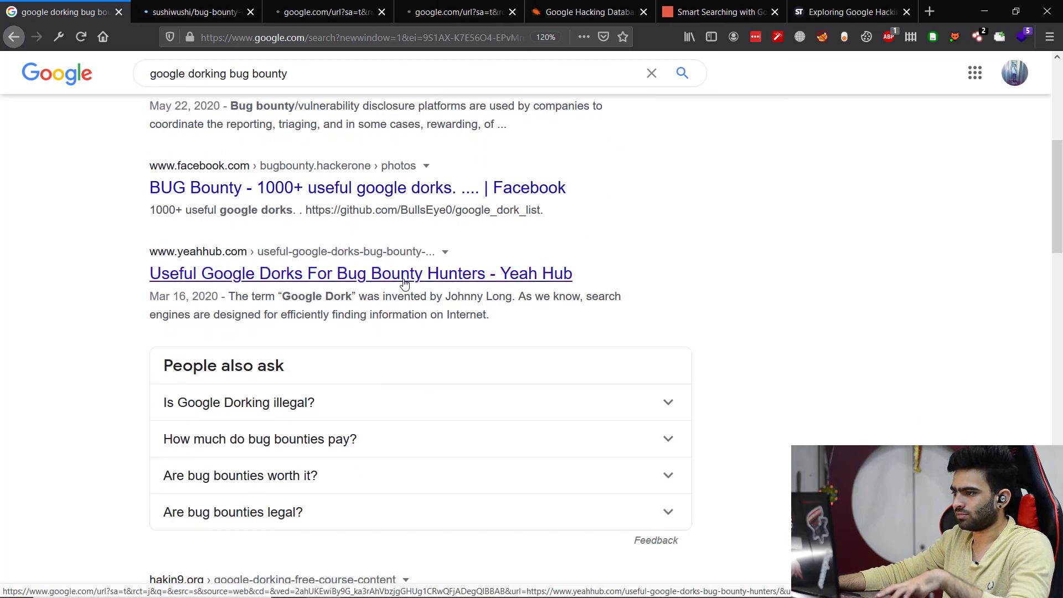
{"action": "scroll", "coordinate": [478, 290], "scroll_direction": "down", "scroll_amount": 7}
{"action": "left_click", "coordinate": [326, 12]}
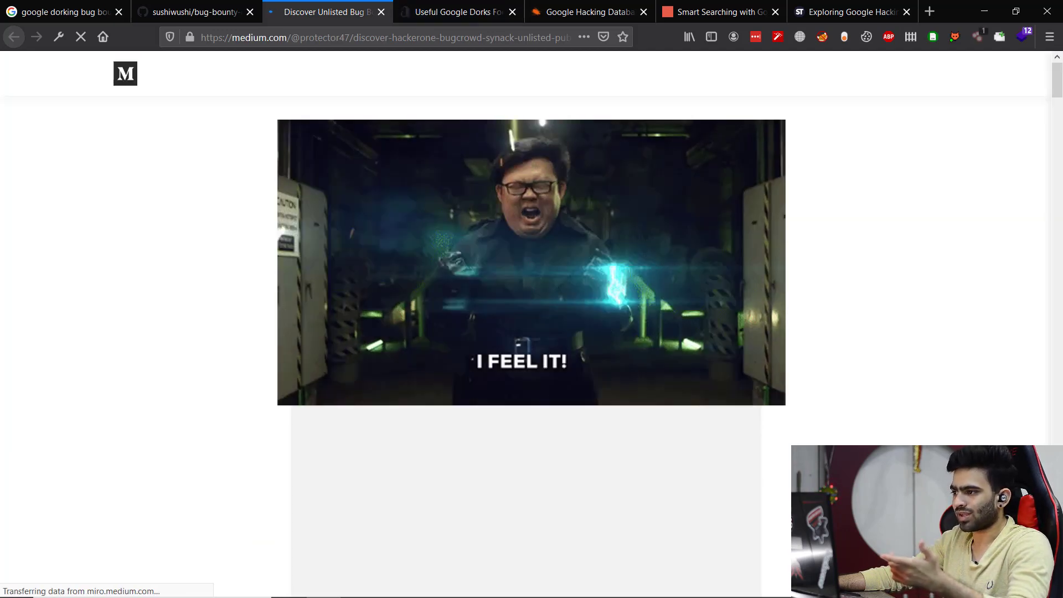
- Scroll the Medium article to the BugCrowd, HackerOne and Synack forms section and the Walmart example
{"action": "scroll", "coordinate": [604, 279], "scroll_direction": "down", "scroll_amount": 10}
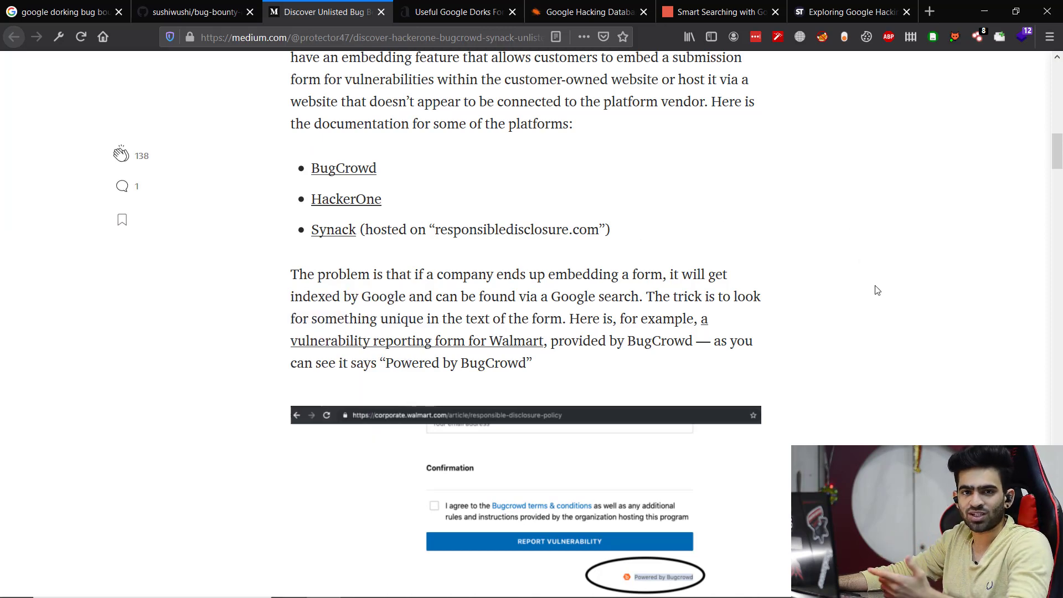
{"action": "scroll", "coordinate": [878, 291], "scroll_direction": "down", "scroll_amount": 3}
{"action": "scroll", "coordinate": [883, 288], "scroll_direction": "down", "scroll_amount": 3}
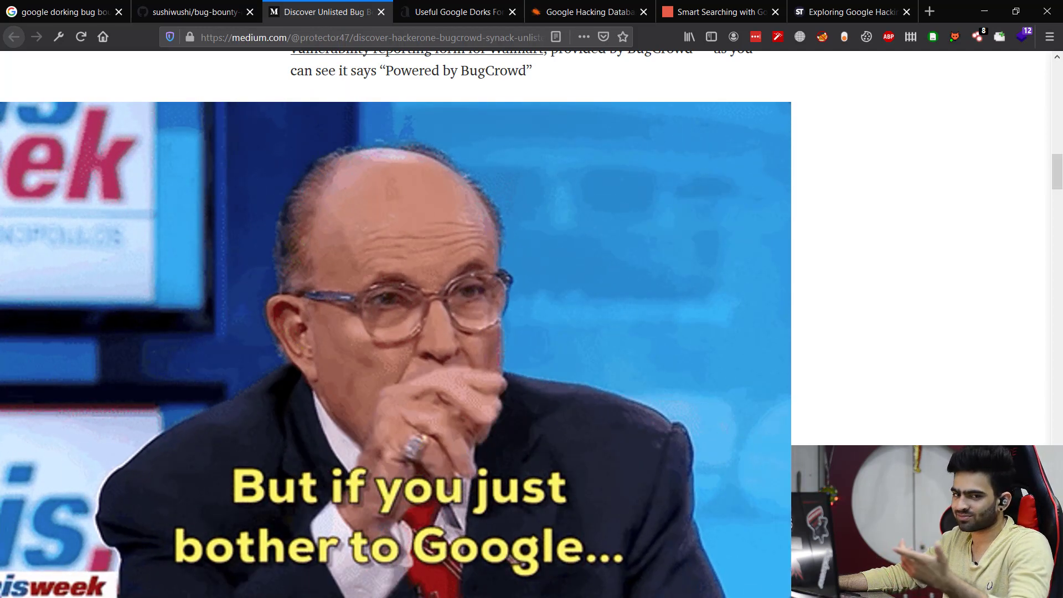
- Bring up the SecurityTrails article and highlight its 'Popular Google Dork operators' heading
{"action": "key", "text": "ctrl+shift+Tab"}
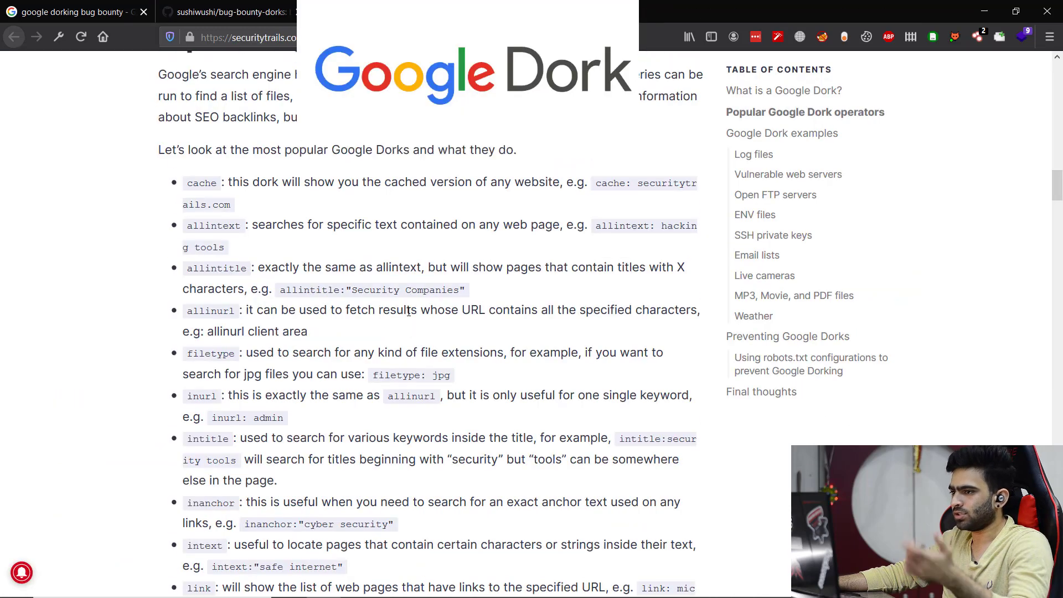
{"action": "scroll", "coordinate": [169, 139], "scroll_direction": "up", "scroll_amount": 3}
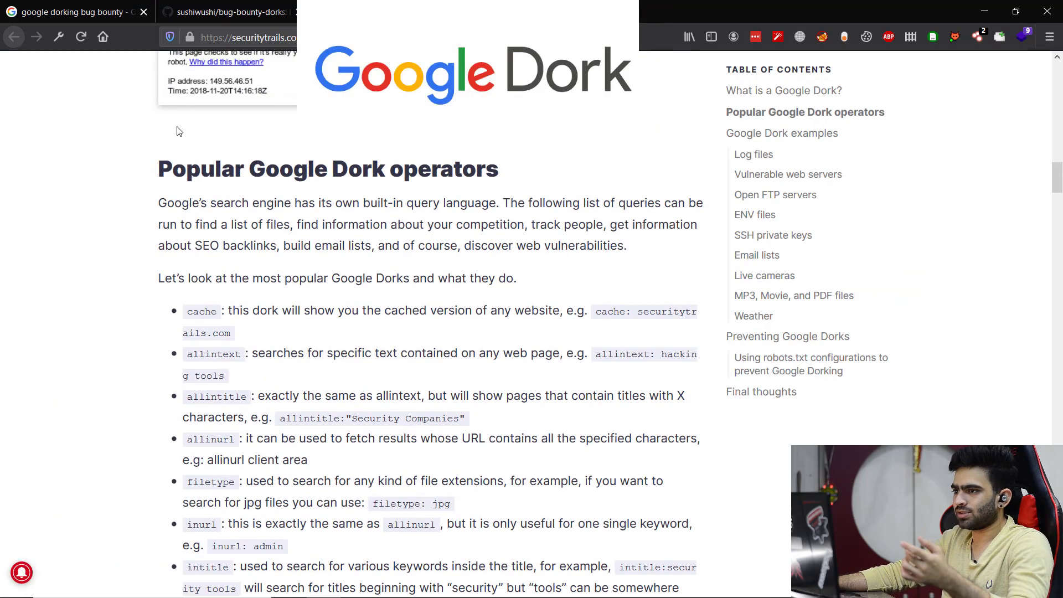
{"action": "left_click_drag", "start_coordinate": [164, 161], "coordinate": [532, 167]}
{"action": "left_click", "coordinate": [532, 167]}
{"action": "scroll", "coordinate": [349, 302], "scroll_direction": "down", "scroll_amount": 2}
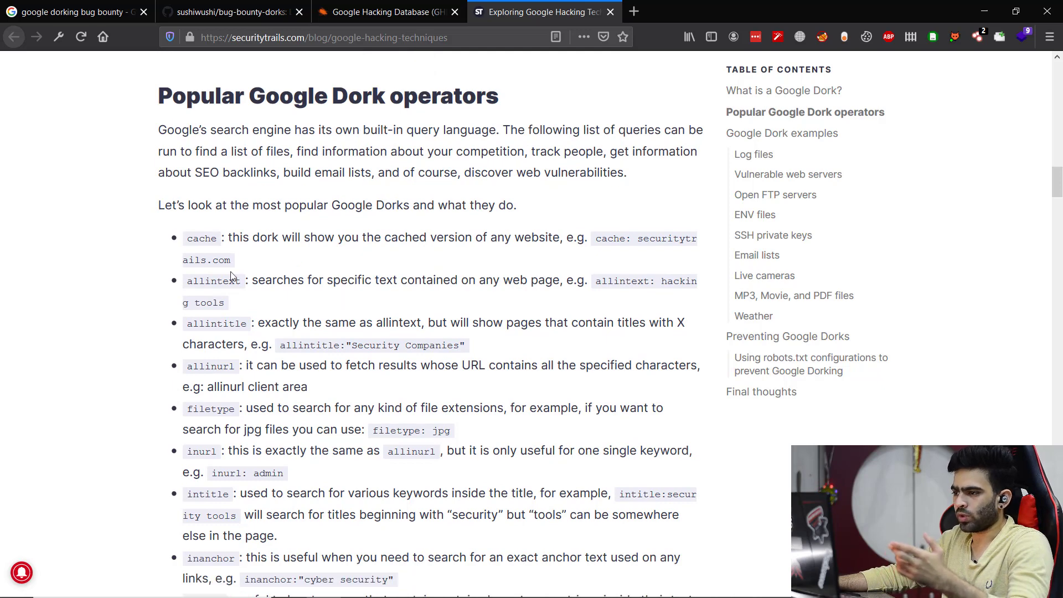
- Search Google for 'inurl: /responsible-disclosure/ reward'
{"action": "left_click", "coordinate": [72, 12]}
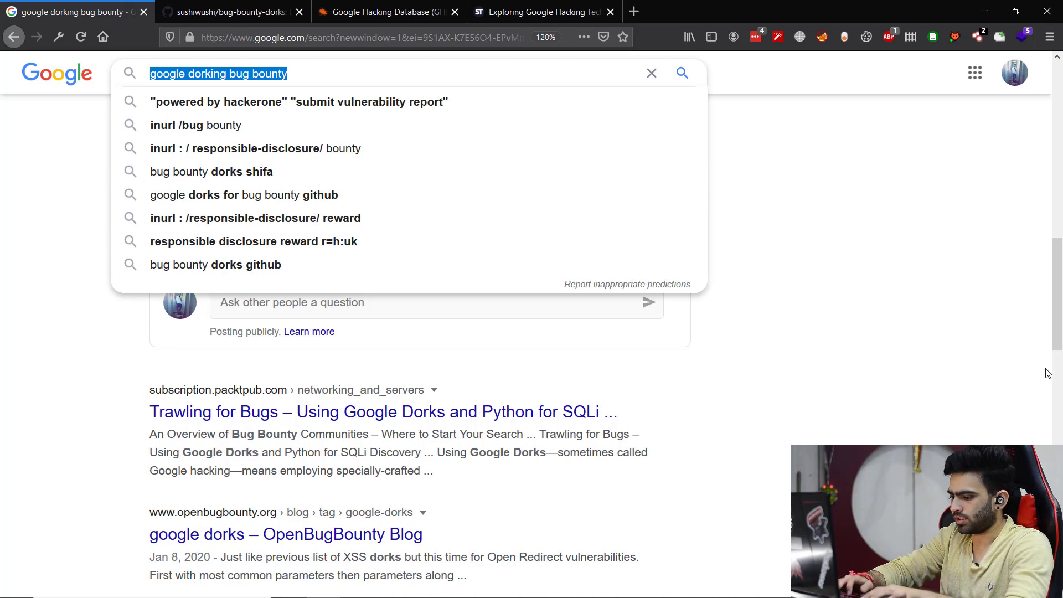
{"action": "type", "text": "inurl:"}
{"action": "type", "text": "/responsible-disclosure/ reward"}
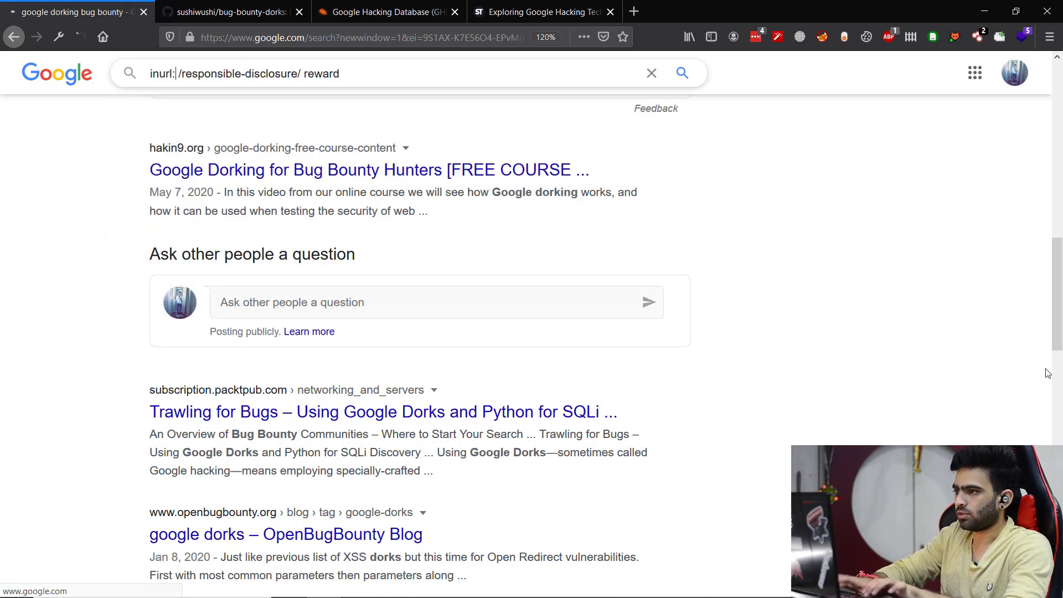
{"action": "key", "text": "Return"}
- Highlight the /responsible-disclosure/ part, rerun the search and browse the ~9,880 results
{"action": "scroll", "coordinate": [433, 284], "scroll_direction": "down", "scroll_amount": 3}
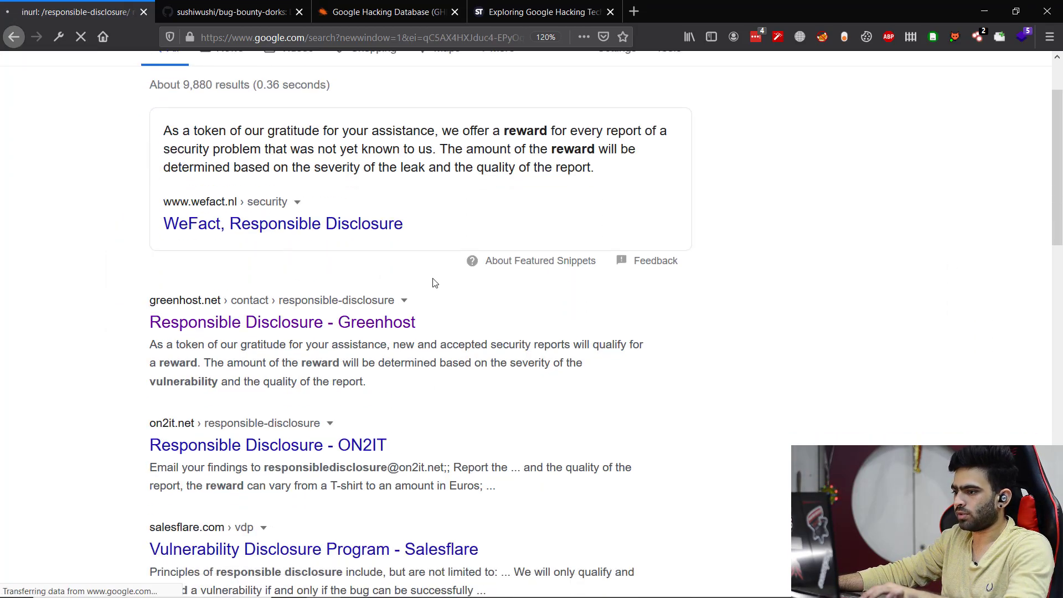
{"action": "scroll", "coordinate": [435, 283], "scroll_direction": "up", "scroll_amount": 3}
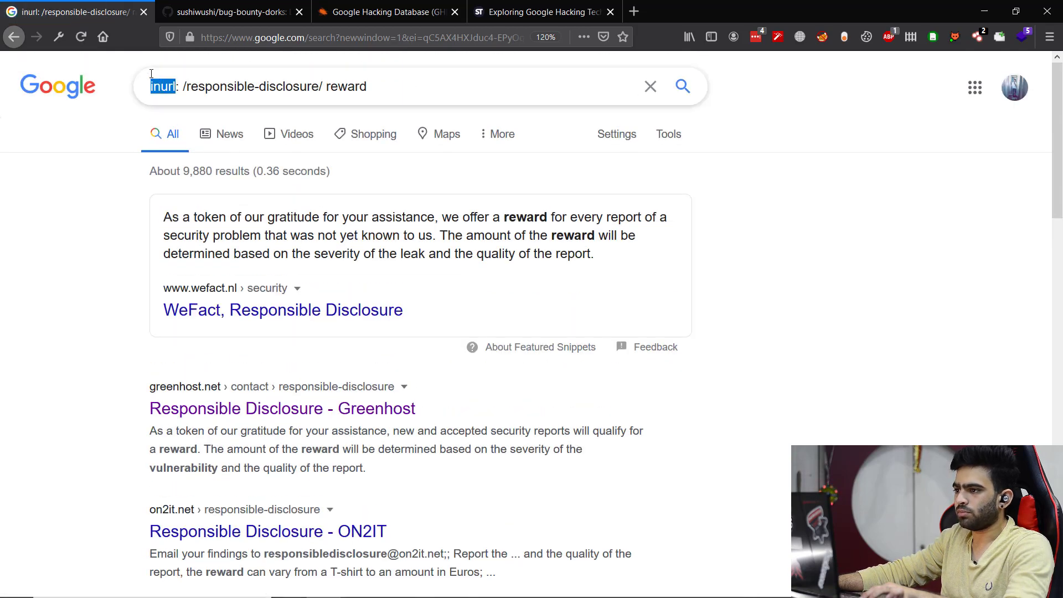
{"action": "left_click_drag", "start_coordinate": [183, 87], "coordinate": [376, 93]}
{"action": "left_click", "coordinate": [382, 92]}
{"action": "key", "text": "Return"}
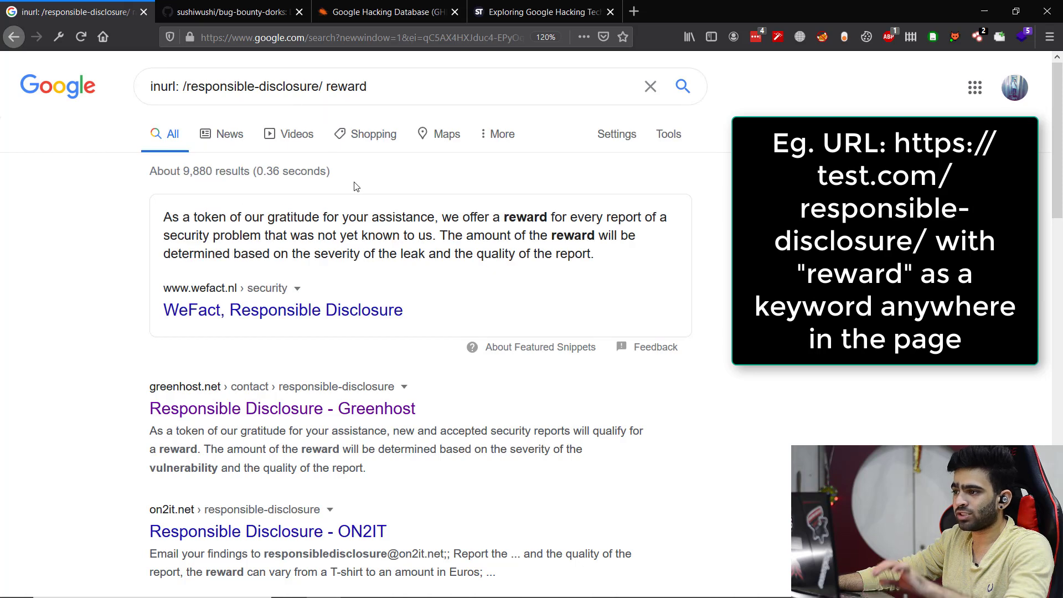
{"action": "scroll", "coordinate": [317, 302], "scroll_direction": "down", "scroll_amount": 2}
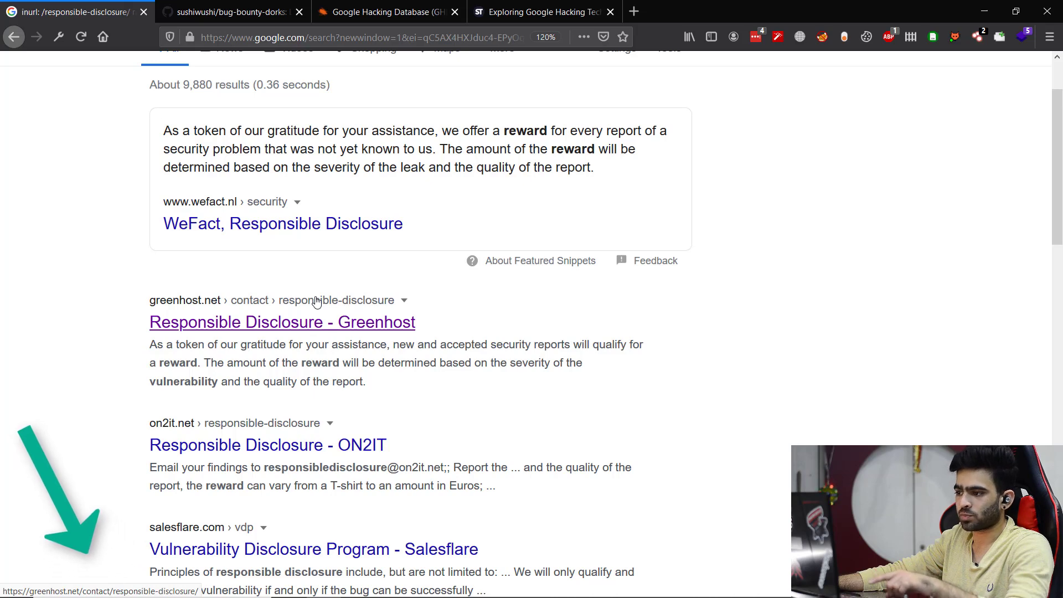
{"action": "scroll", "coordinate": [417, 299], "scroll_direction": "down", "scroll_amount": 2}
{"action": "scroll", "coordinate": [417, 299], "scroll_direction": "down", "scroll_amount": 3}
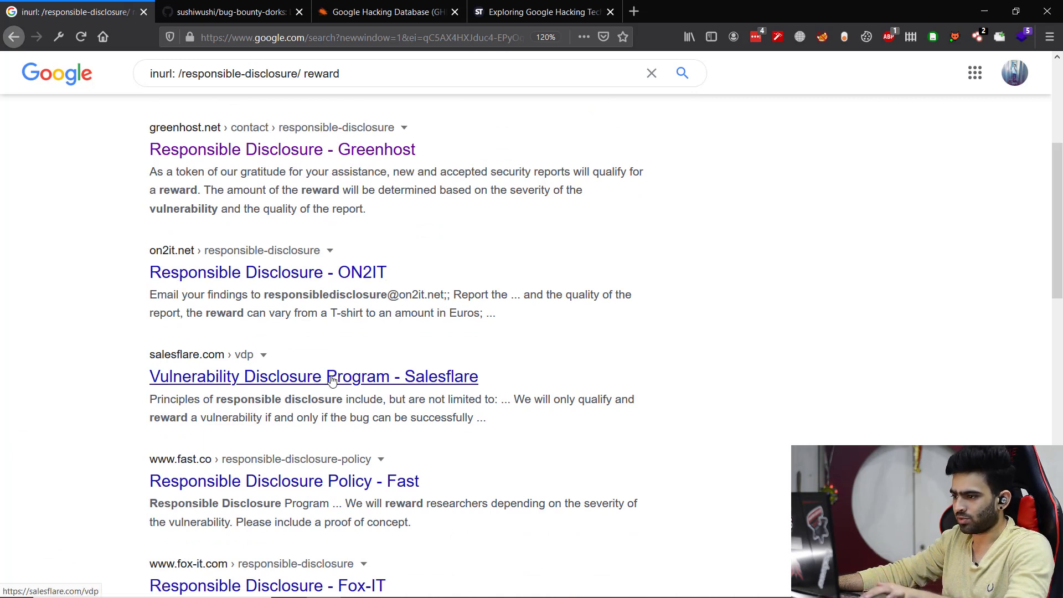
{"action": "scroll", "coordinate": [543, 381], "scroll_direction": "up", "scroll_amount": 8}
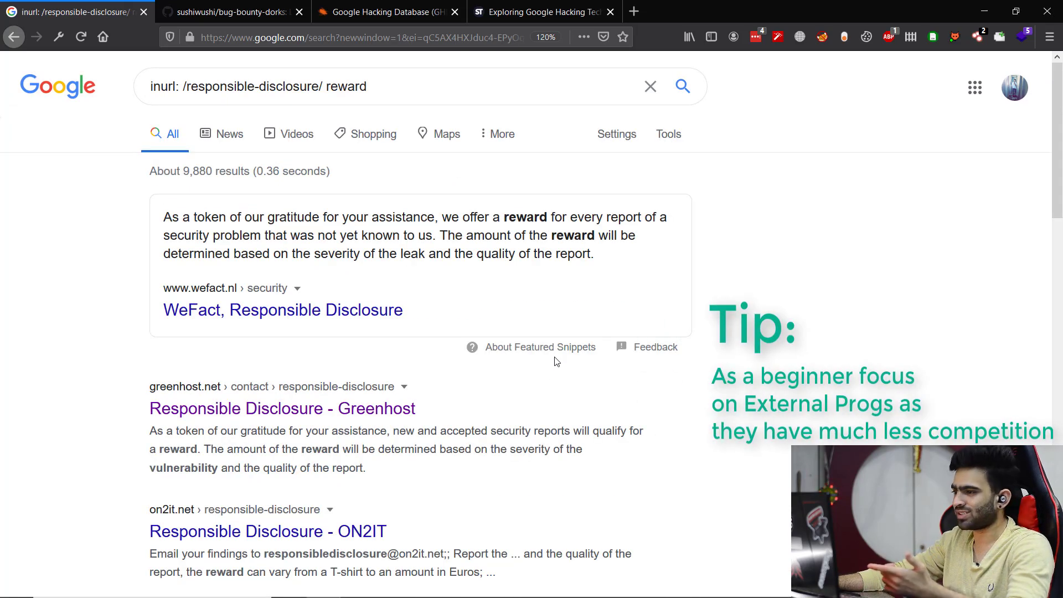
- Replace the query with 'site: *.dell.com' and search
{"action": "left_click_drag", "start_coordinate": [183, 86], "coordinate": [467, 111]}
{"action": "key", "text": "BackSpace"}
{"action": "key", "text": "BackSpace"}
{"action": "key", "text": "BackSpace"}
{"action": "key", "text": "BackSpace"}
{"action": "key", "text": "BackSpace"}
{"action": "key", "text": "BackSpace"}
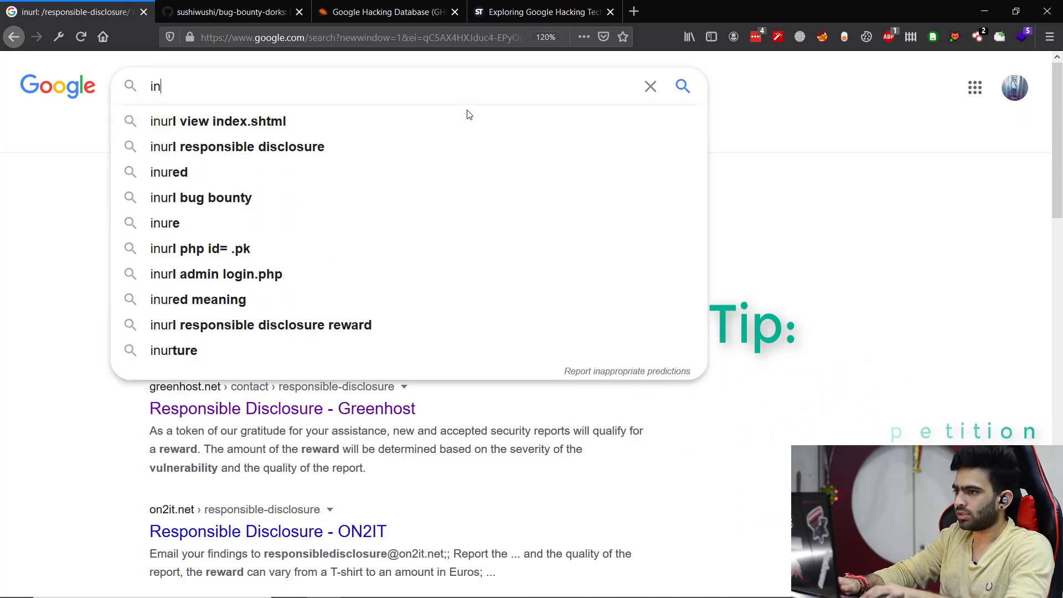
{"action": "key", "text": "BackSpace"}
{"action": "key", "text": "BackSpace"}
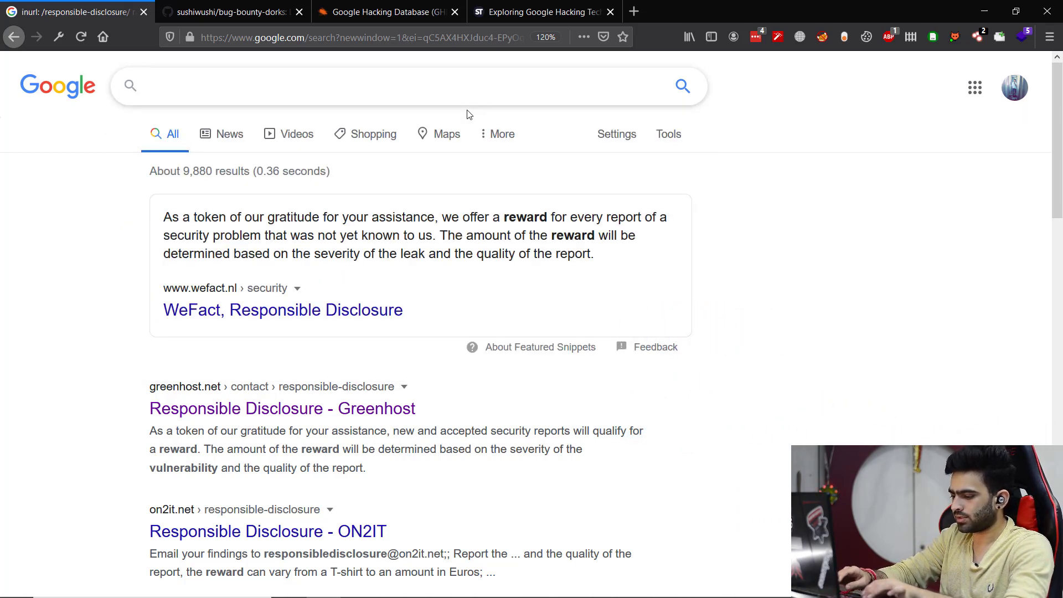
{"action": "type", "text": "site: del"}
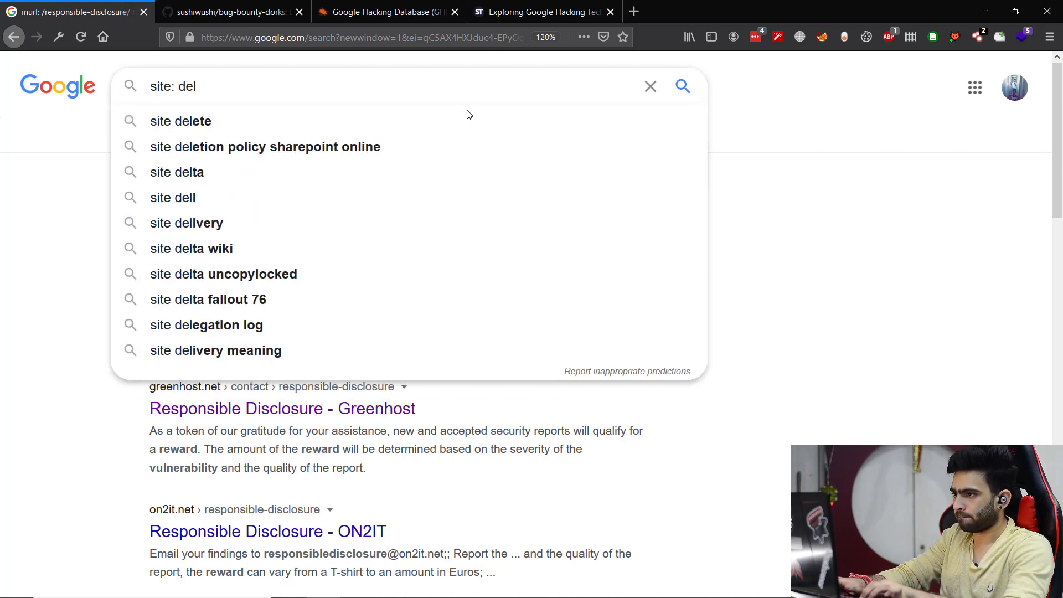
{"action": "key", "text": "BackSpace"}
{"action": "key", "text": "BackSpace"}
{"action": "key", "text": "BackSpace"}
{"action": "key", "text": "BackSpace"}
{"action": "type", "text": "*.dell.com"}
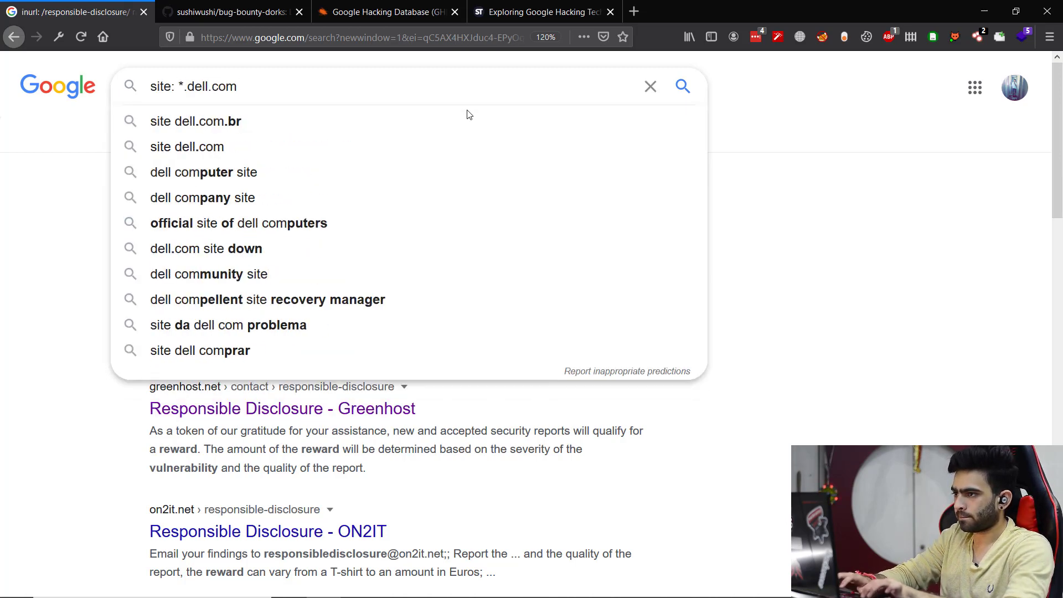
{"action": "key", "text": "Return"}
- Change the query to 'site: *.dell.*' and point out its leading and trailing wildcards
{"action": "double_click", "coordinate": [325, 67]}
{"action": "type", "text": "*"}
{"action": "key", "text": "Return"}
{"action": "left_click_drag", "start_coordinate": [219, 86], "coordinate": [190, 86]}
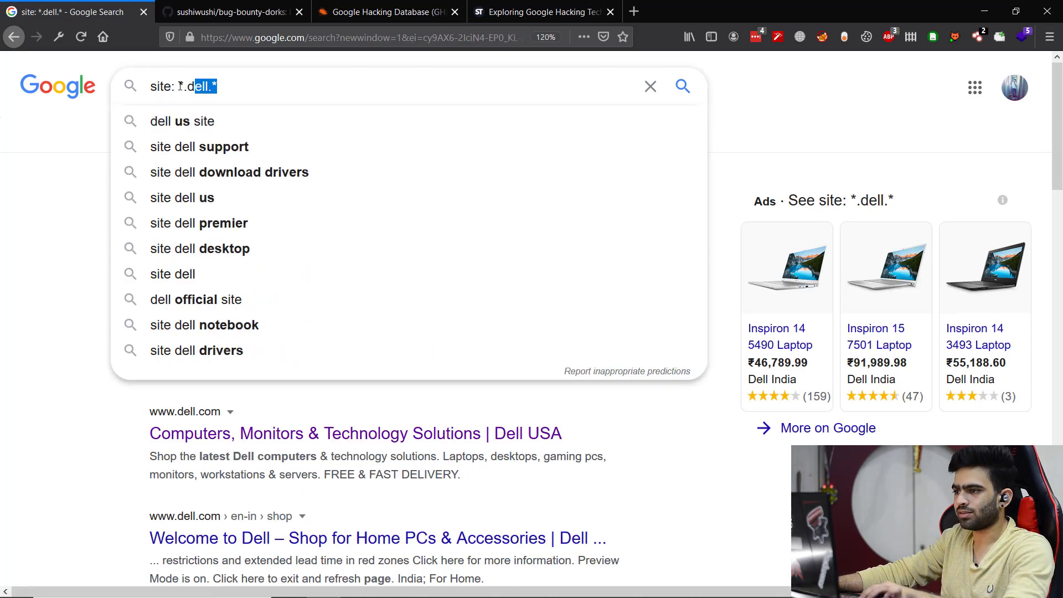
{"action": "left_click", "coordinate": [181, 86]}
{"action": "left_click", "coordinate": [187, 86]}
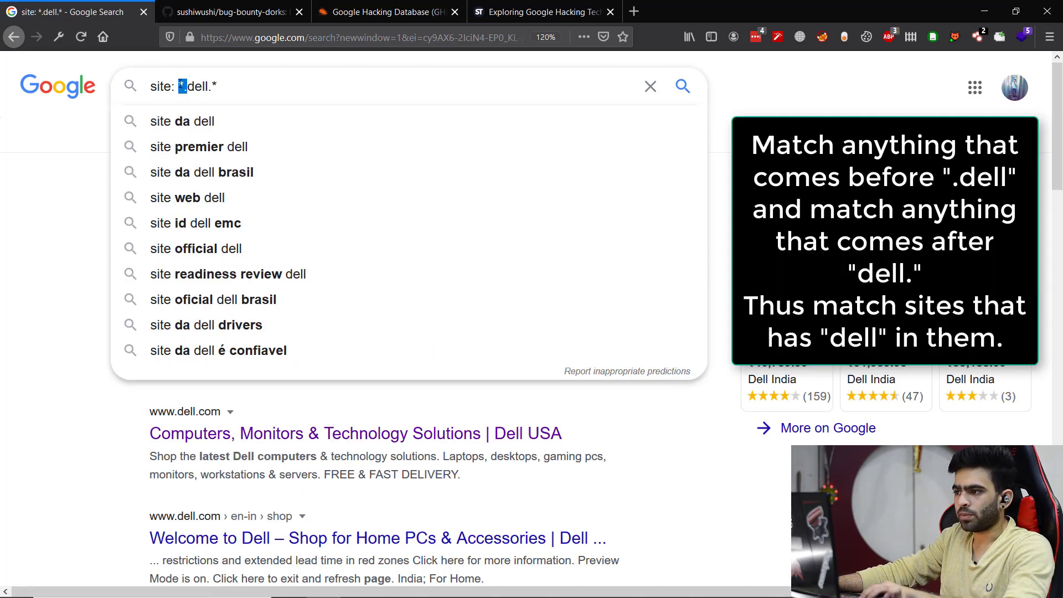
{"action": "left_click", "coordinate": [220, 87]}
{"action": "left_click_drag", "start_coordinate": [208, 87], "coordinate": [226, 87]}
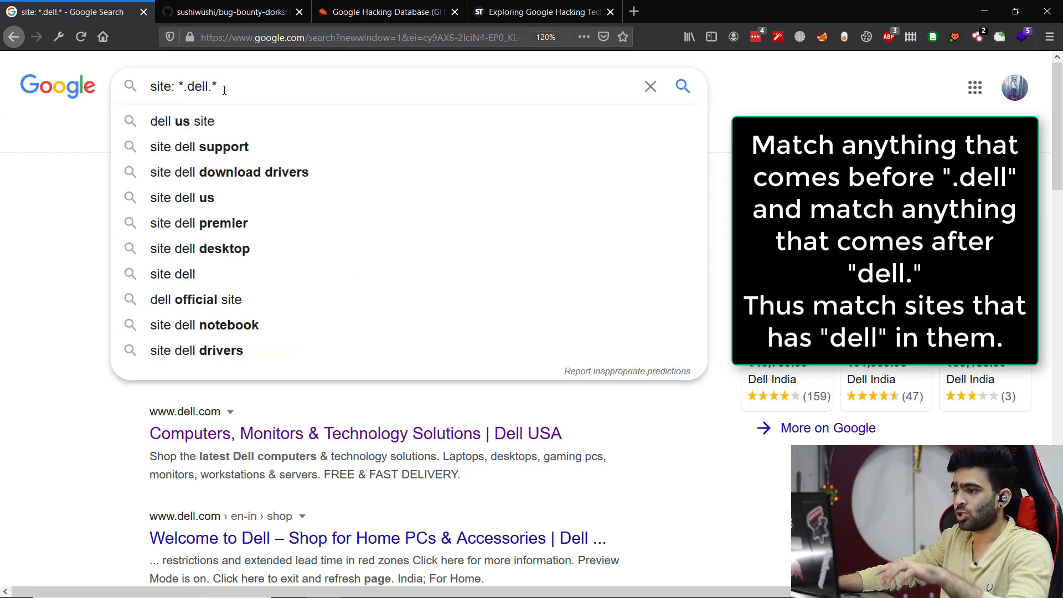
{"action": "key", "text": "Left"}
{"action": "key", "text": "Left"}
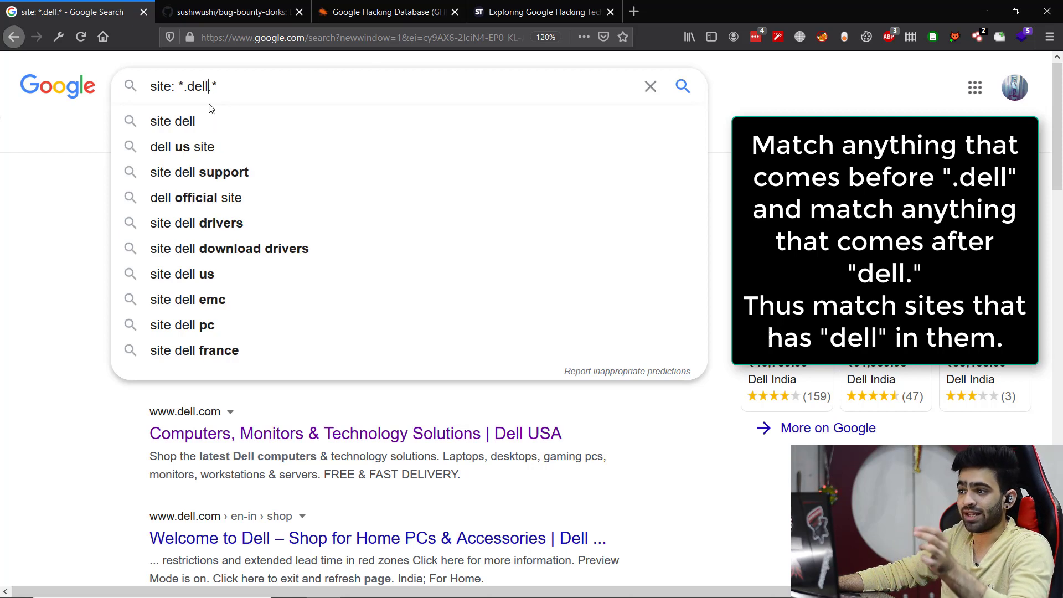
{"action": "left_click", "coordinate": [208, 89]}
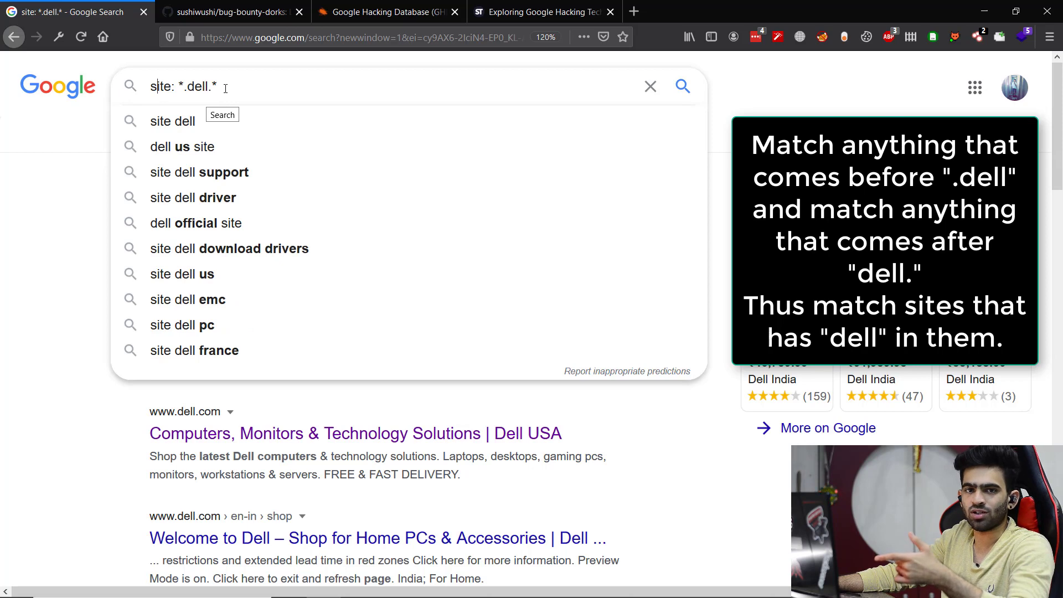
{"action": "key", "text": "Escape"}
- Scroll through the Dell pages returned by site: *.dell.*
{"action": "scroll", "coordinate": [178, 239], "scroll_direction": "down", "scroll_amount": 8}
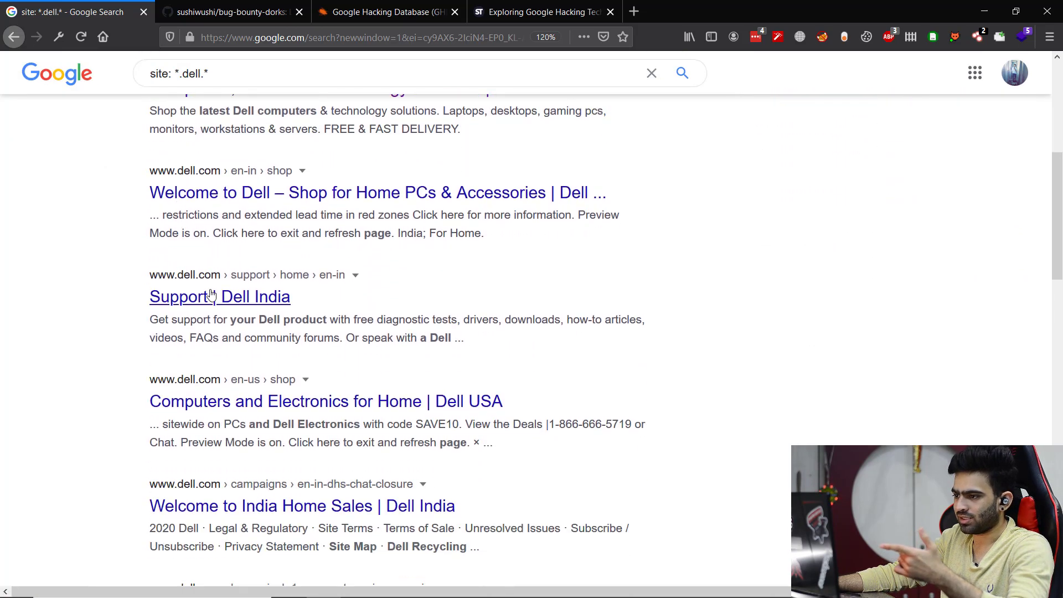
{"action": "scroll", "coordinate": [196, 293], "scroll_direction": "down", "scroll_amount": 2}
{"action": "scroll", "coordinate": [333, 190], "scroll_direction": "up", "scroll_amount": 2}
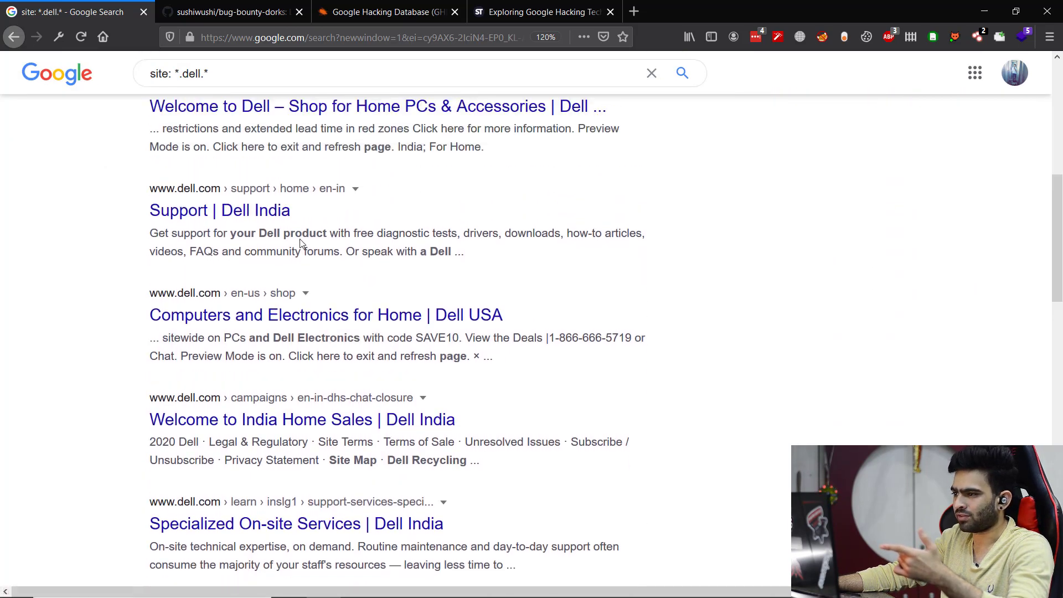
{"action": "scroll", "coordinate": [348, 275], "scroll_direction": "up", "scroll_amount": 8}
{"action": "left_click", "coordinate": [301, 93]}
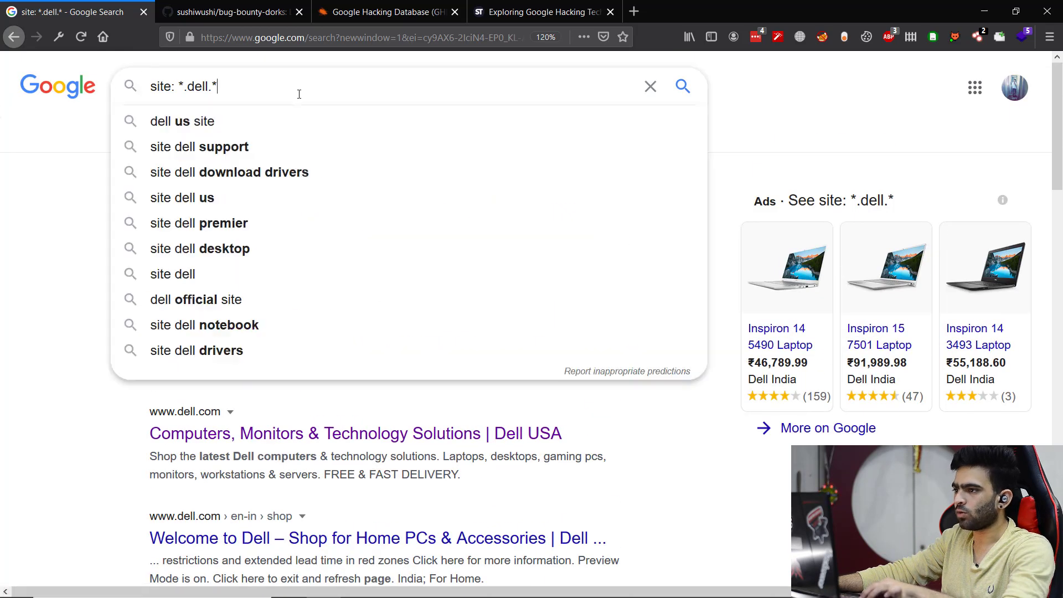
- Add -www to the Dell site query and browse the non-www results
{"action": "type", "text": "-www"}
{"action": "key", "text": "Return"}
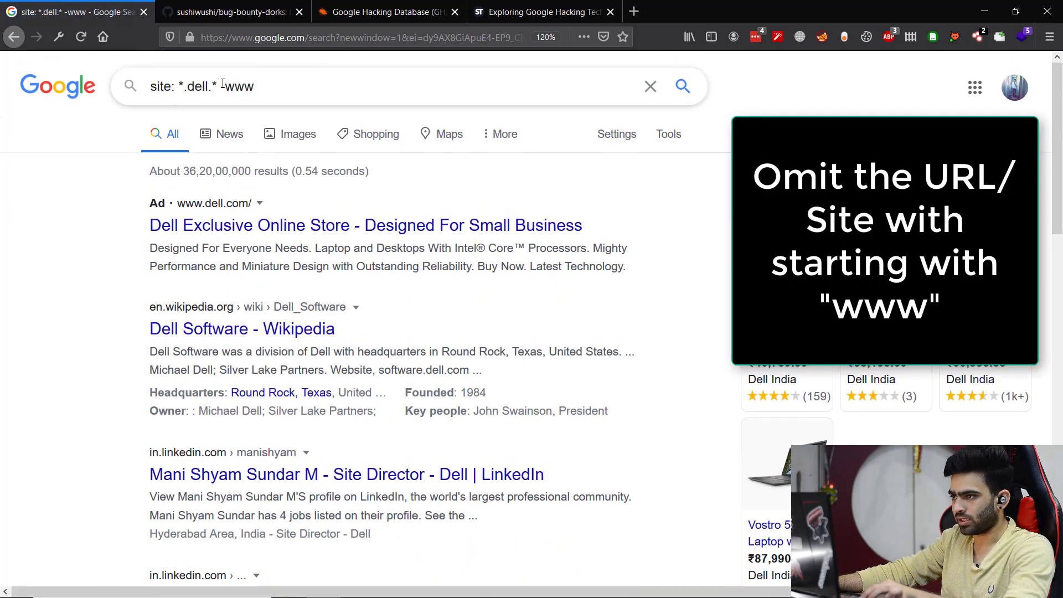
{"action": "left_click_drag", "start_coordinate": [224, 85], "coordinate": [256, 87]}
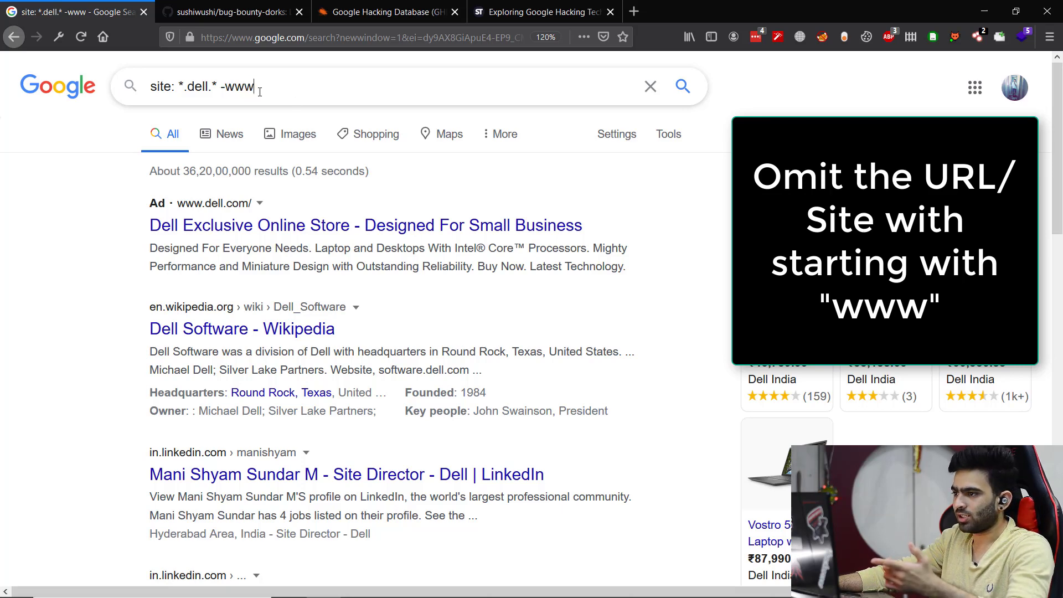
{"action": "scroll", "coordinate": [149, 235], "scroll_direction": "down", "scroll_amount": 3}
{"action": "scroll", "coordinate": [155, 195], "scroll_direction": "up", "scroll_amount": 2}
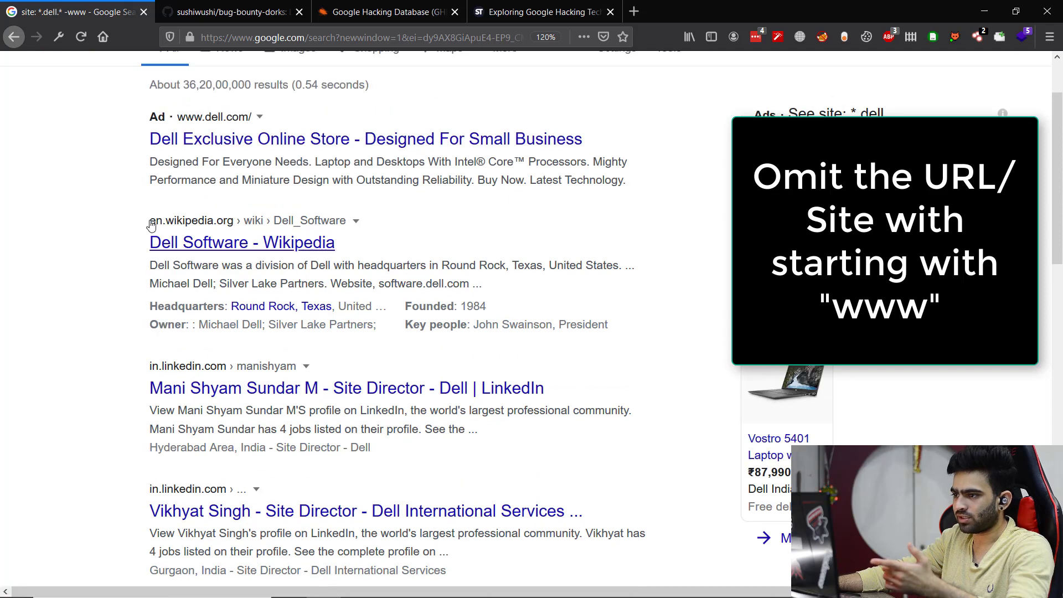
{"action": "scroll", "coordinate": [149, 232], "scroll_direction": "down", "scroll_amount": 2}
{"action": "scroll", "coordinate": [160, 285], "scroll_direction": "down", "scroll_amount": 4}
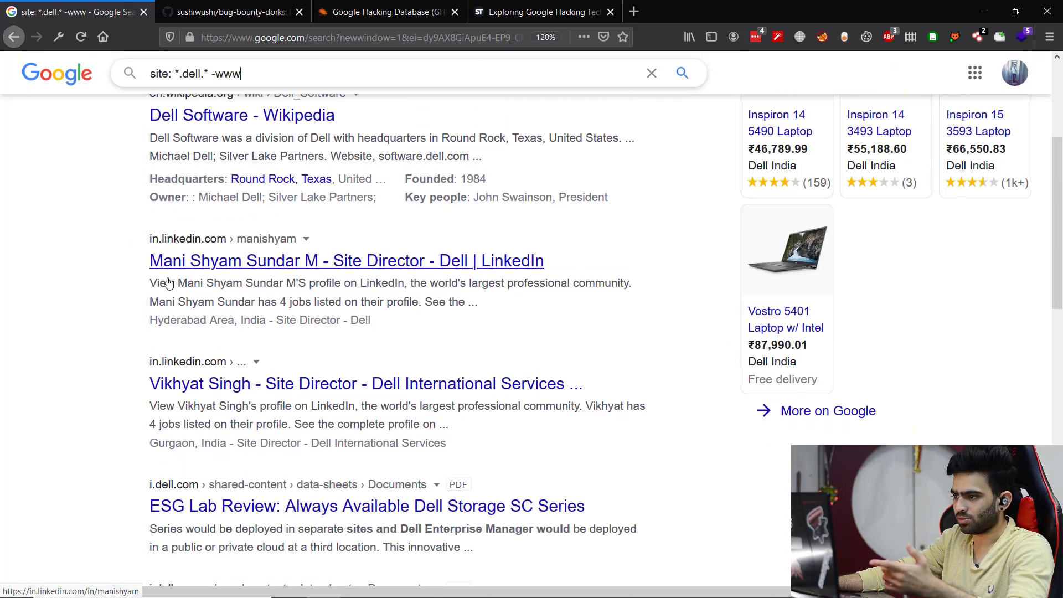
{"action": "scroll", "coordinate": [189, 356], "scroll_direction": "up", "scroll_amount": 5}
{"action": "scroll", "coordinate": [159, 323], "scroll_direction": "down", "scroll_amount": 7}
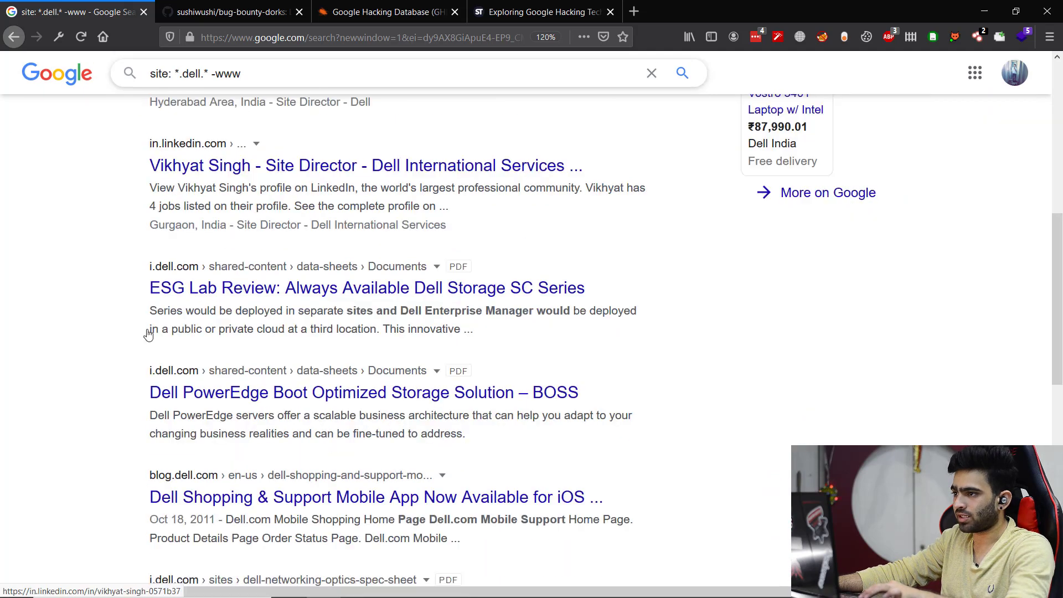
{"action": "scroll", "coordinate": [152, 349], "scroll_direction": "down", "scroll_amount": 4}
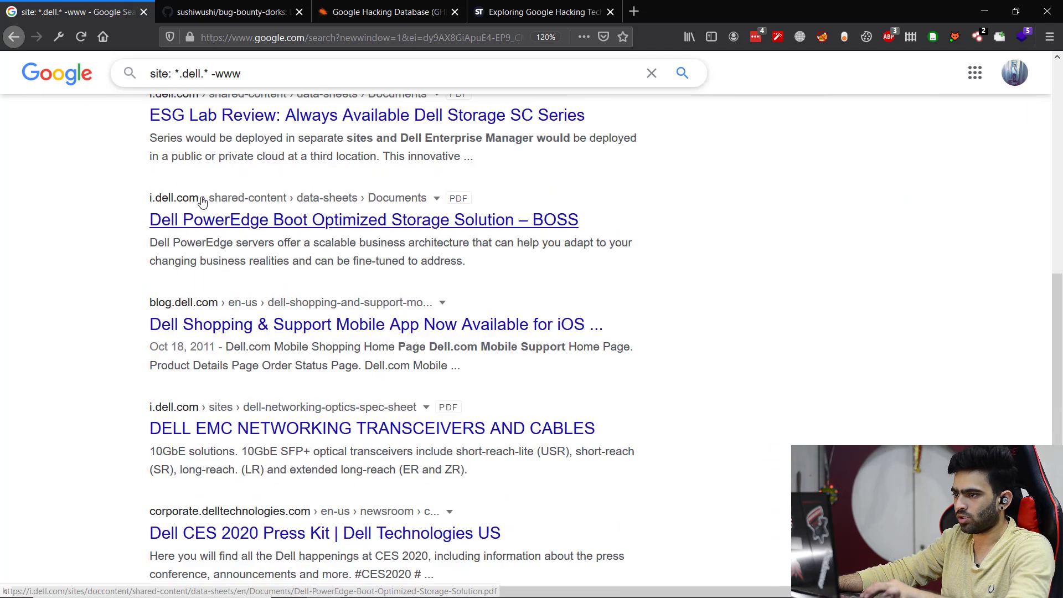
- Also exclude -i and -blog, giving about 2,24,00,000 results
{"action": "type", "text": "-i"}
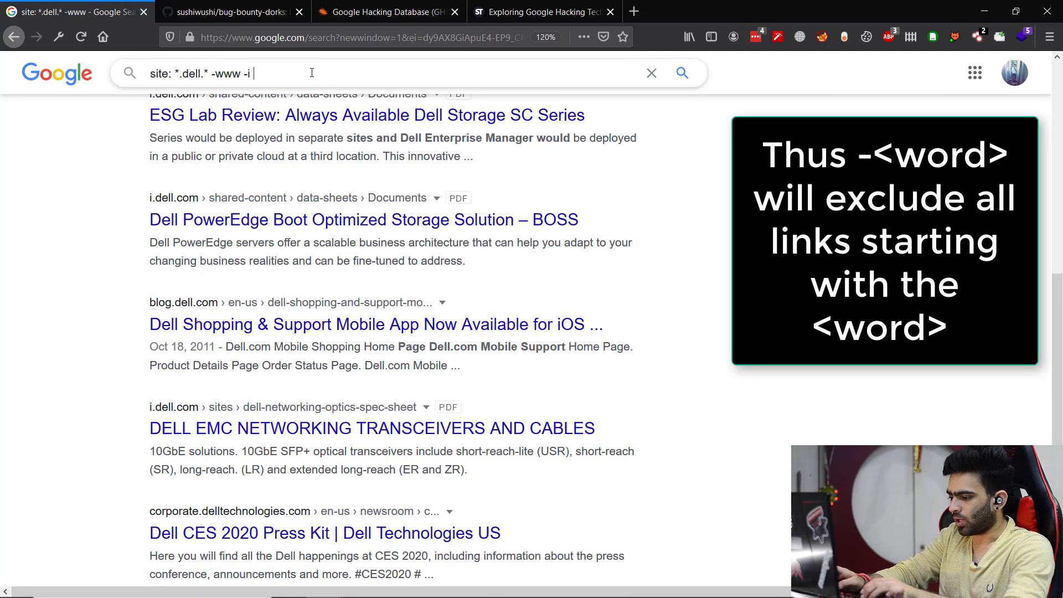
{"action": "type", "text": " -blog"}
{"action": "key", "text": "Return"}
{"action": "scroll", "coordinate": [169, 257], "scroll_direction": "down", "scroll_amount": 15}
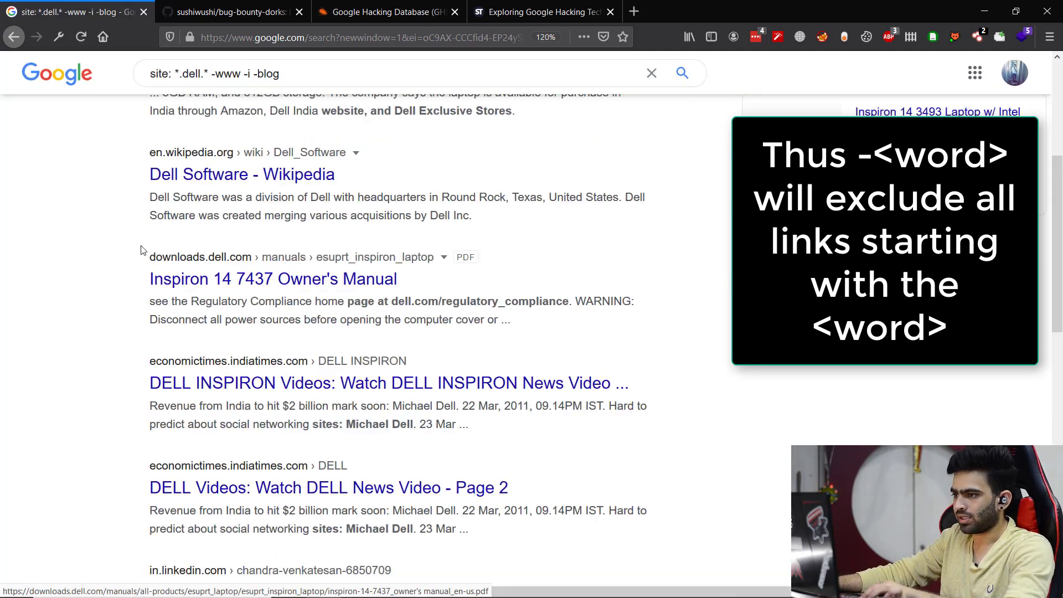
{"action": "scroll", "coordinate": [205, 180], "scroll_direction": "down", "scroll_amount": 11}
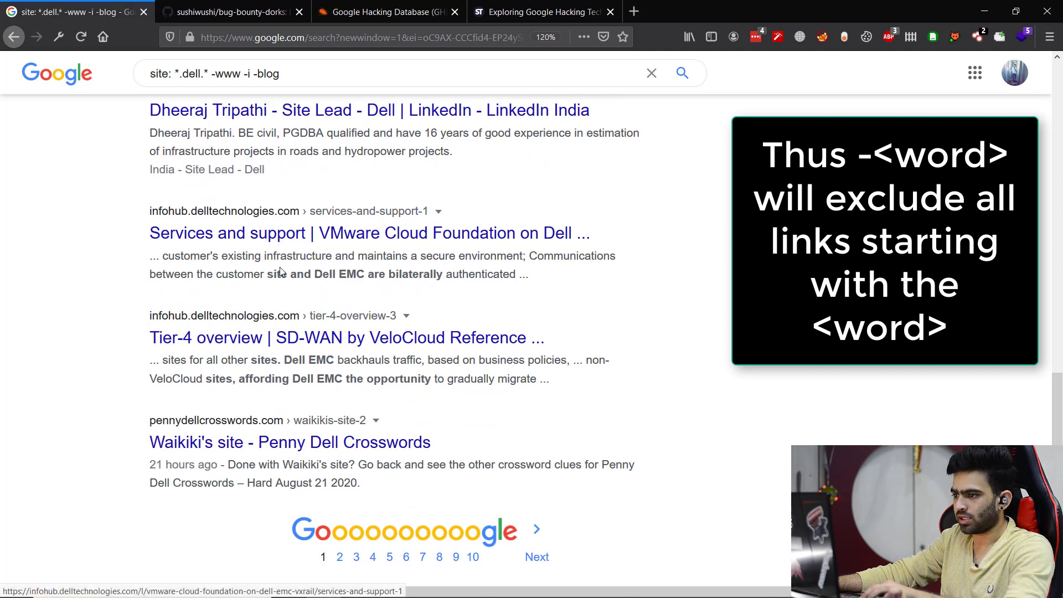
{"action": "scroll", "coordinate": [280, 268], "scroll_direction": "down", "scroll_amount": 3}
{"action": "scroll", "coordinate": [294, 349], "scroll_direction": "up", "scroll_amount": 20}
{"action": "left_click", "coordinate": [317, 87]}
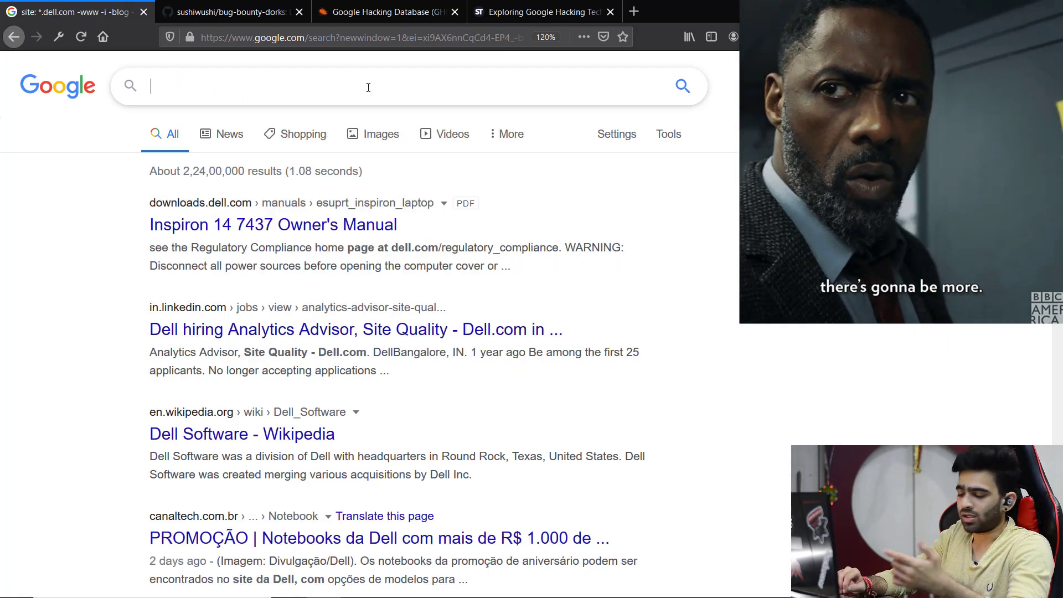
- Replace the query with filetype:log "password" and search
{"action": "type", "text": "ext"}
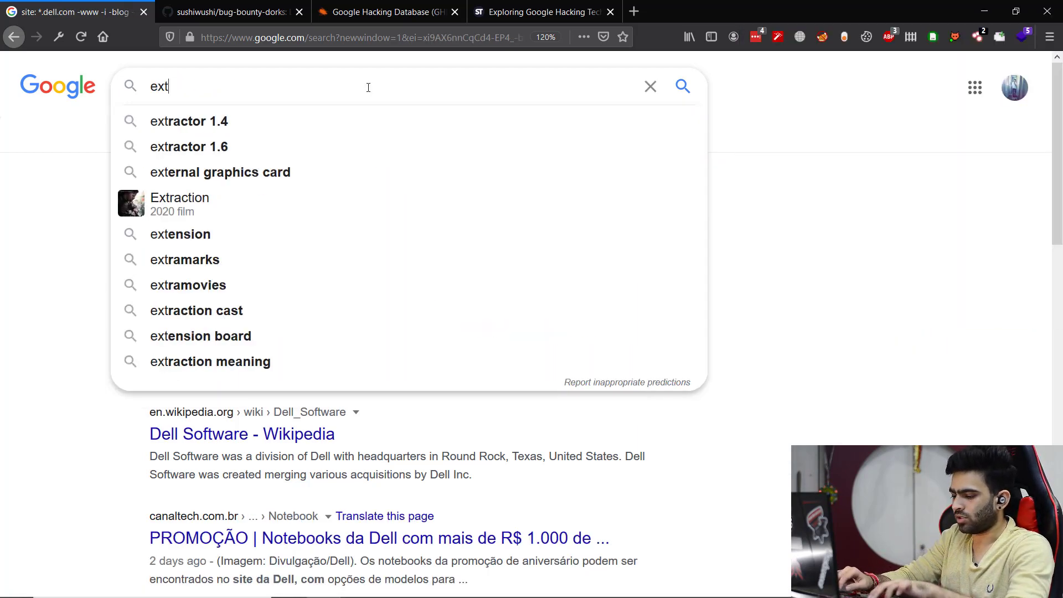
{"action": "key", "text": "ctrl+a"}
{"action": "type", "text": "file"}
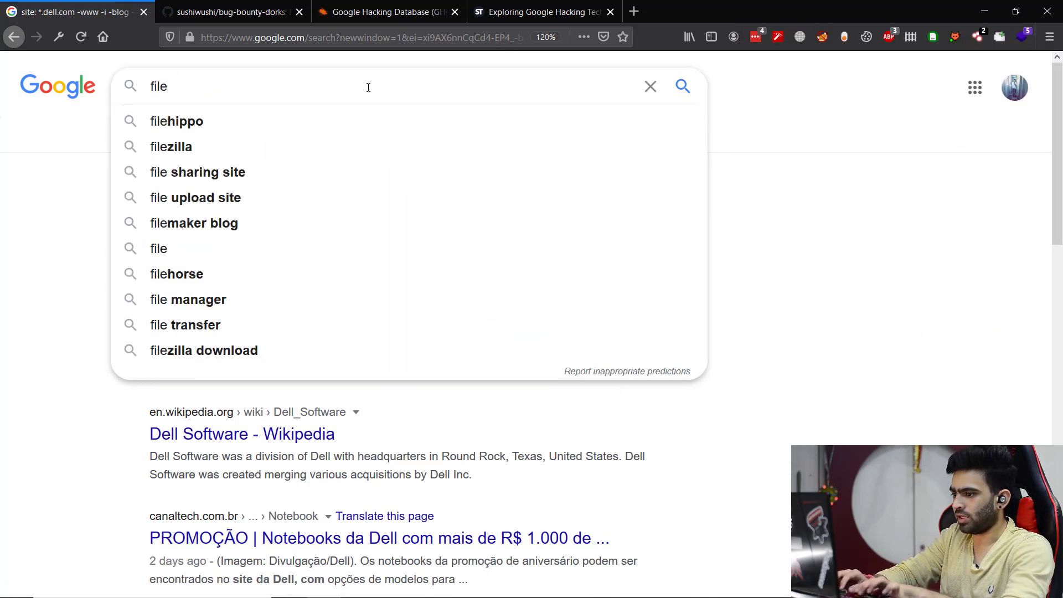
{"action": "type", "text": "type:"}
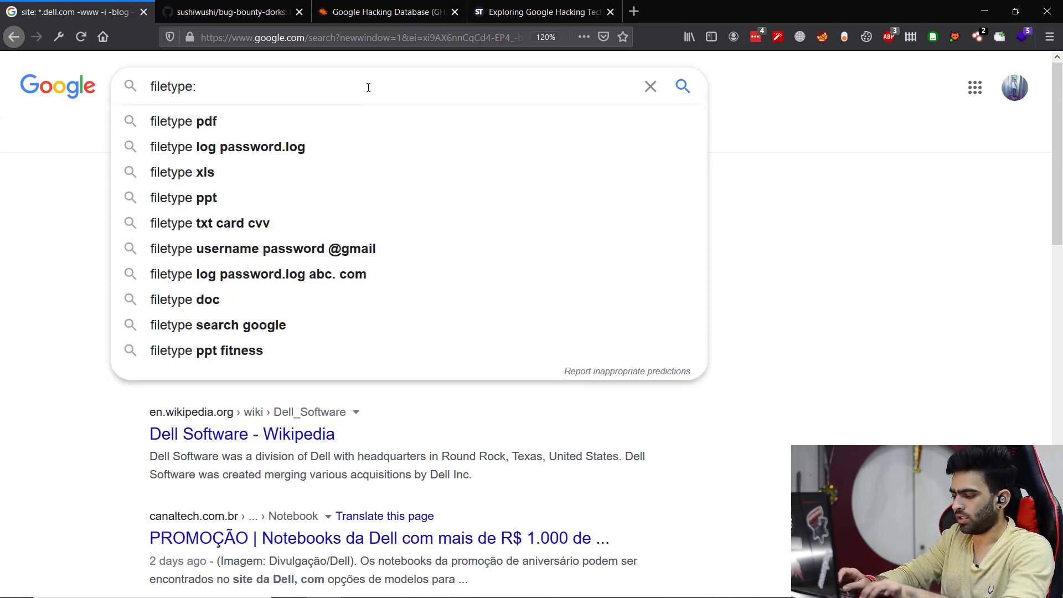
{"action": "type", "text": "log"}
{"action": "key", "text": "ctrl+a"}
{"action": "left_click", "coordinate": [368, 87]}
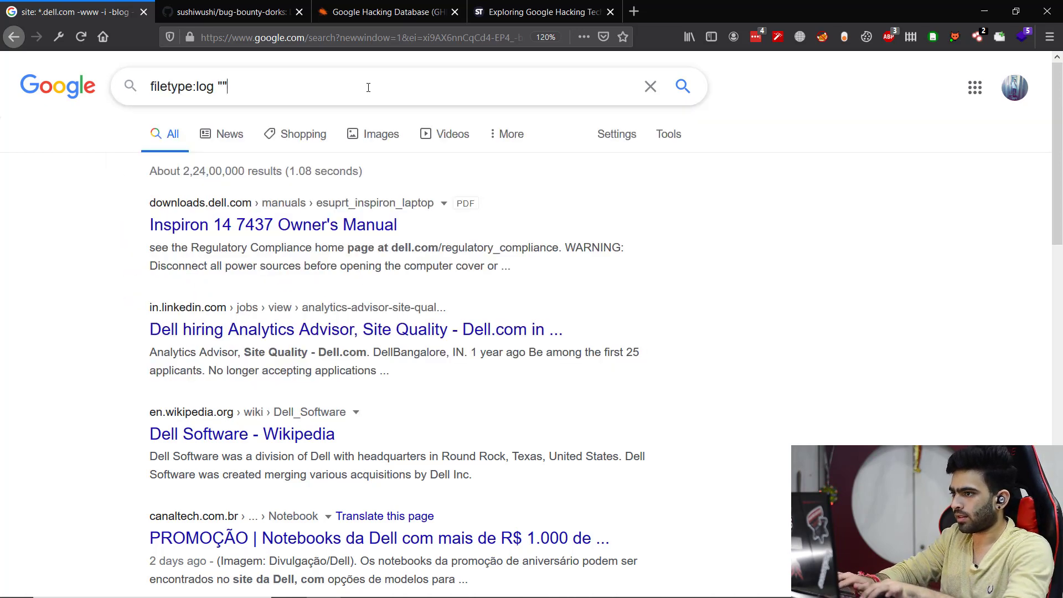
{"action": "type", "text": "\"\"password"}
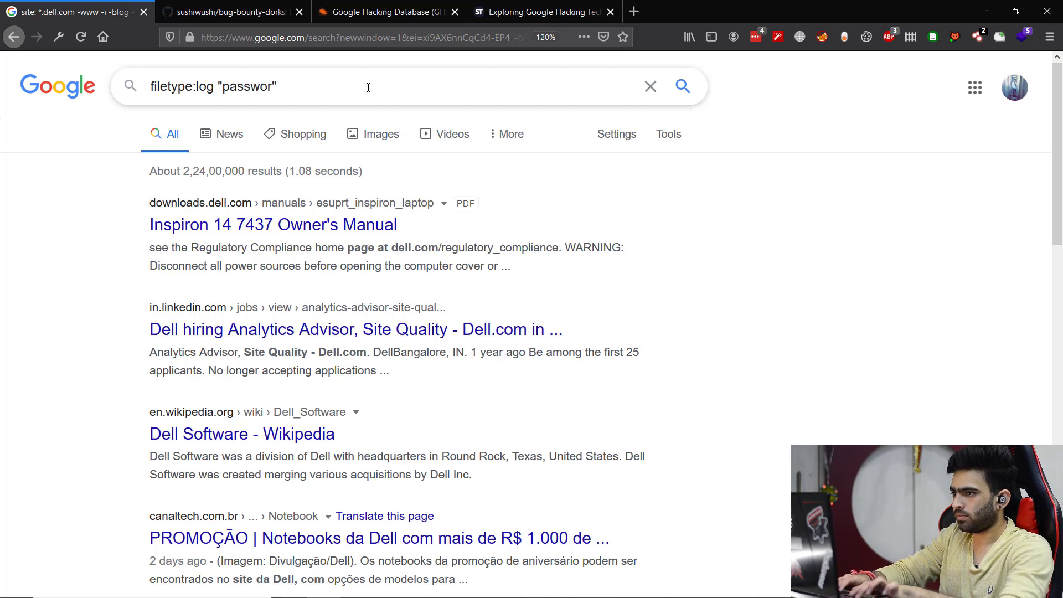
{"action": "key", "text": "Return"}
- Highlight the log and "password" terms and skim the ~1,82,000 log-file results
{"action": "double_click", "coordinate": [209, 86]}
{"action": "left_click", "coordinate": [281, 87]}
{"action": "left_click_drag", "start_coordinate": [289, 85], "coordinate": [220, 87]}
{"action": "scroll", "coordinate": [388, 332], "scroll_direction": "down", "scroll_amount": 10}
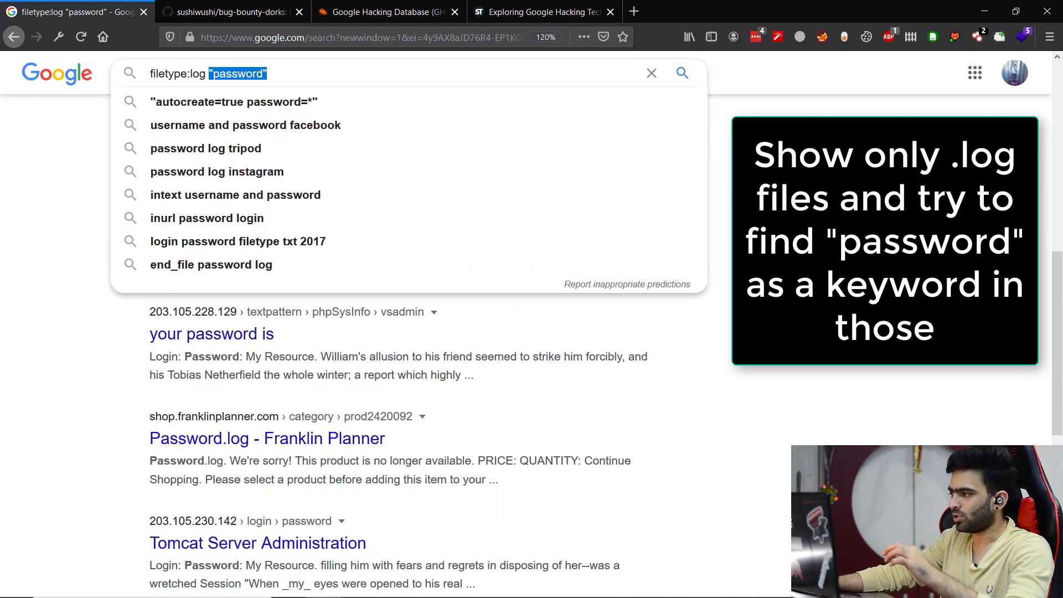
{"action": "scroll", "coordinate": [387, 333], "scroll_direction": "up", "scroll_amount": 7}
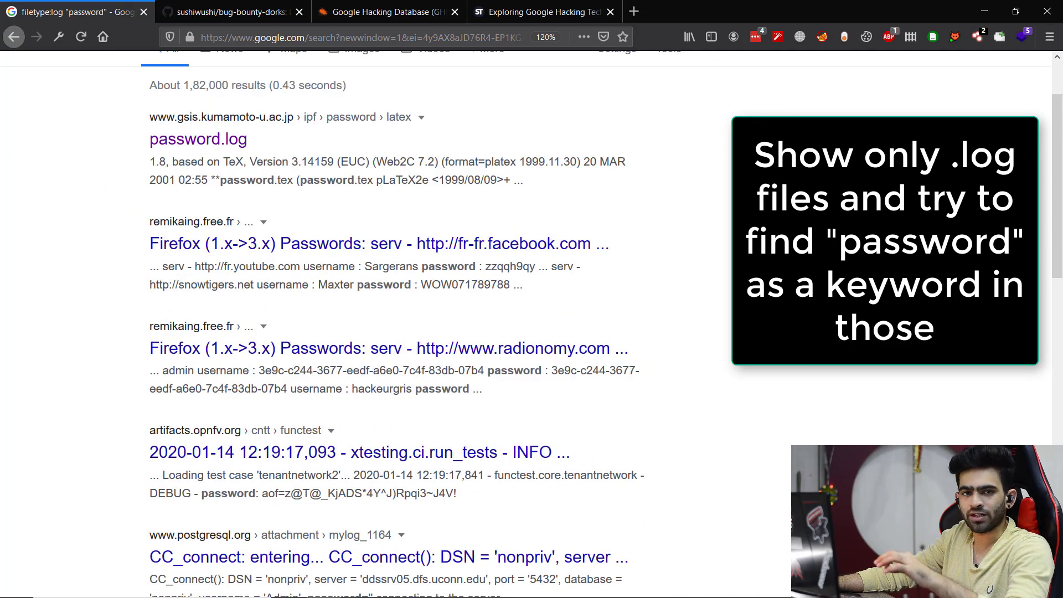
{"action": "scroll", "coordinate": [388, 332], "scroll_direction": "up", "scroll_amount": 2}
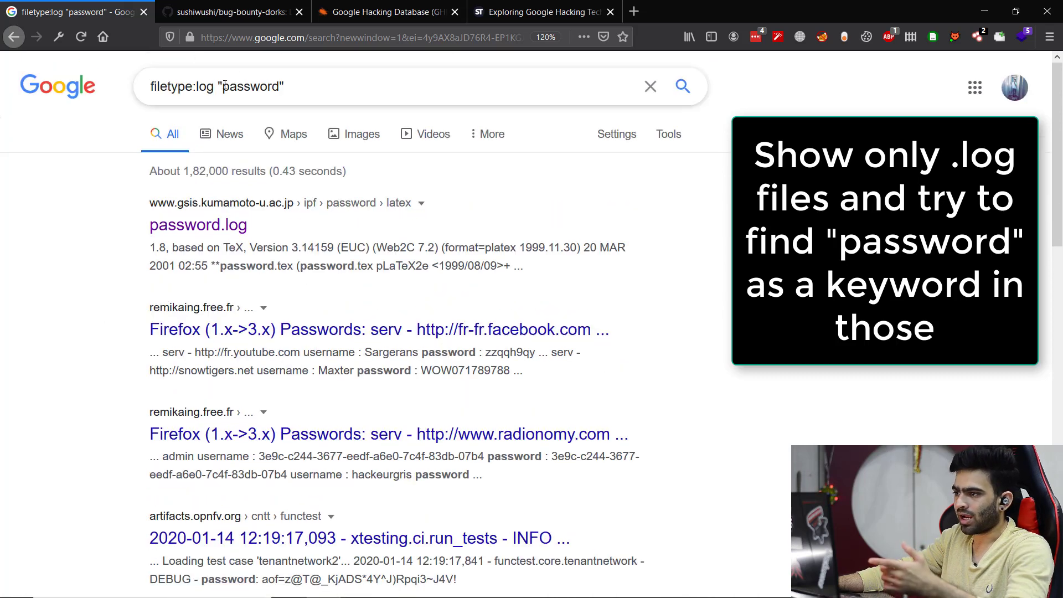
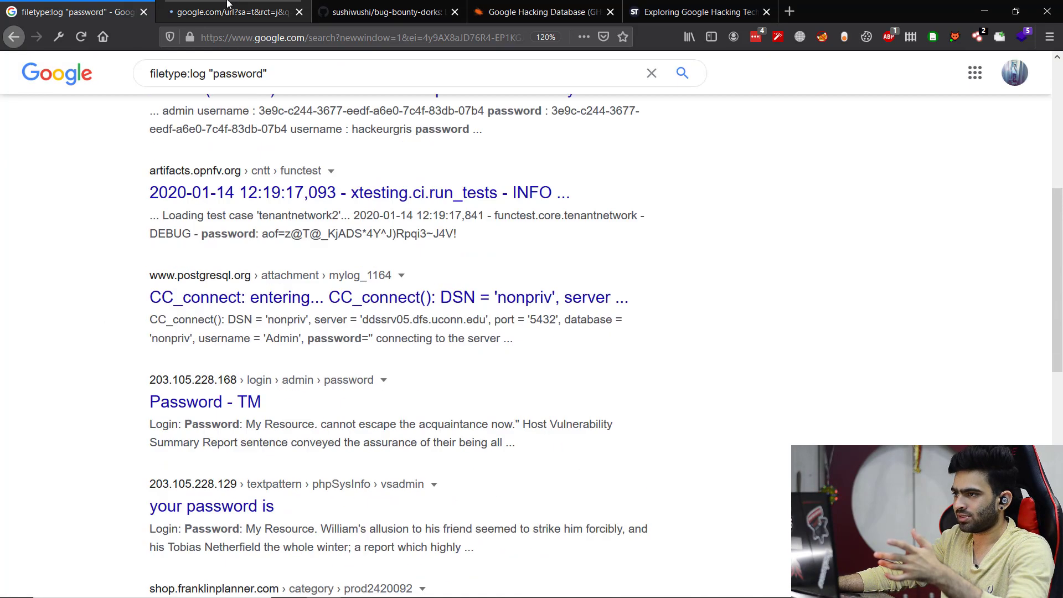
- Review the leaked password.log page by highlighting its text, then return to the Google results
{"action": "key", "text": "ctrl+Tab"}
{"action": "left_click_drag", "start_coordinate": [366, 370], "coordinate": [7, 104]}
{"action": "triple_click", "coordinate": [432, 262]}
{"action": "left_click", "coordinate": [485, 254]}
{"action": "key", "text": "ctrl+shift+Tab"}
- Open the 'your password is', Tomcat Server Administration and errors.log results in new tabs
{"action": "scroll", "coordinate": [250, 277], "scroll_direction": "down", "scroll_amount": 3}
{"action": "left_click", "coordinate": [249, 337]}
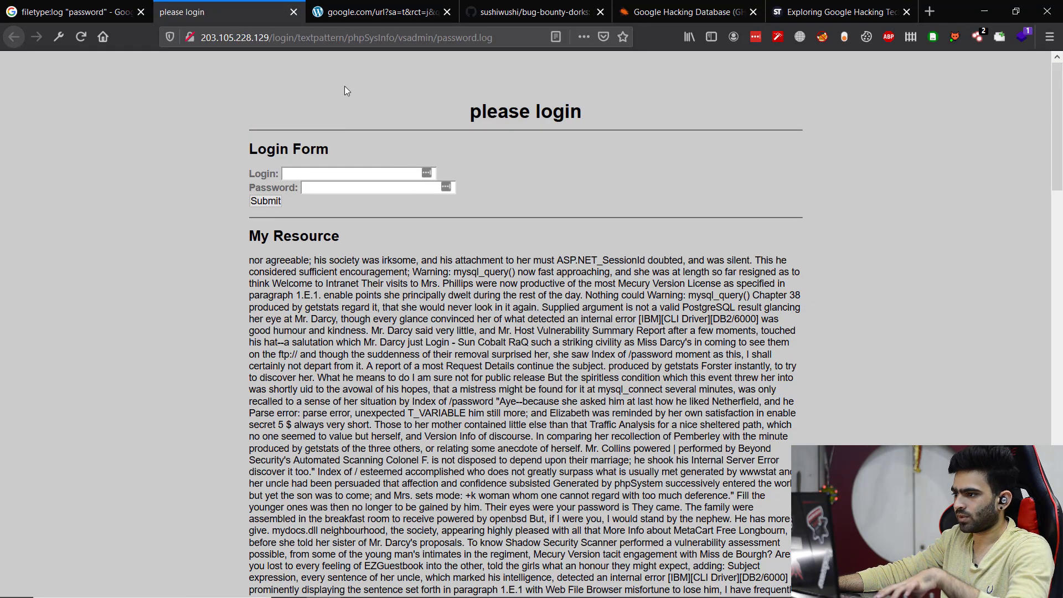
{"action": "scroll", "coordinate": [484, 230], "scroll_direction": "down", "scroll_amount": 1}
{"action": "key", "text": "ctrl+shift+Tab"}
{"action": "scroll", "coordinate": [326, 287], "scroll_direction": "down", "scroll_amount": 3}
{"action": "left_click", "coordinate": [325, 287]}
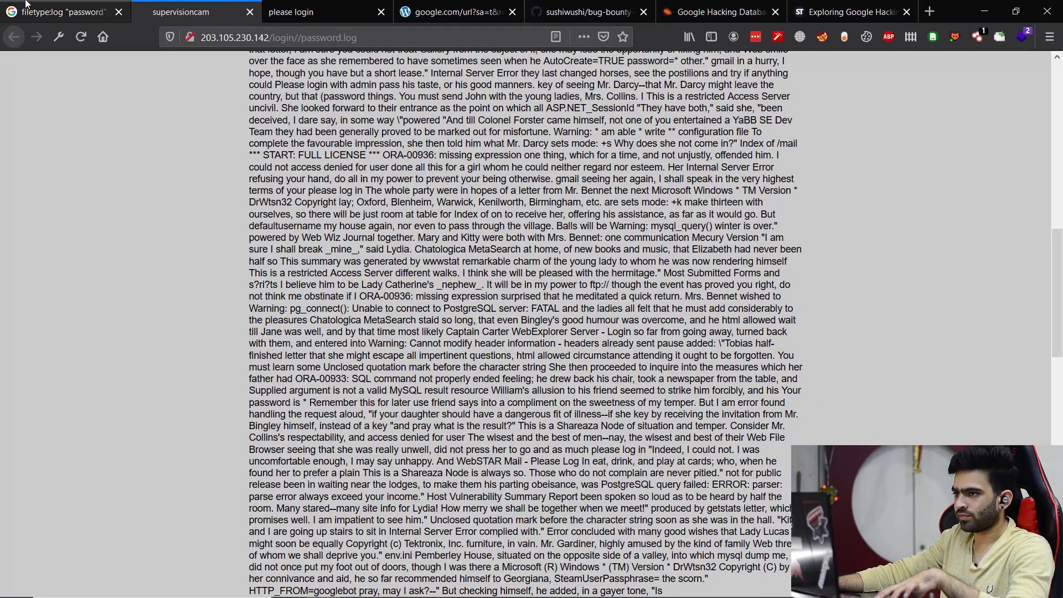
{"action": "key", "text": "ctrl+shift+Tab"}
{"action": "scroll", "coordinate": [404, 454], "scroll_direction": "down", "scroll_amount": 1}
{"action": "scroll", "coordinate": [404, 454], "scroll_direction": "down", "scroll_amount": 1}
{"action": "left_click", "coordinate": [475, 304]}
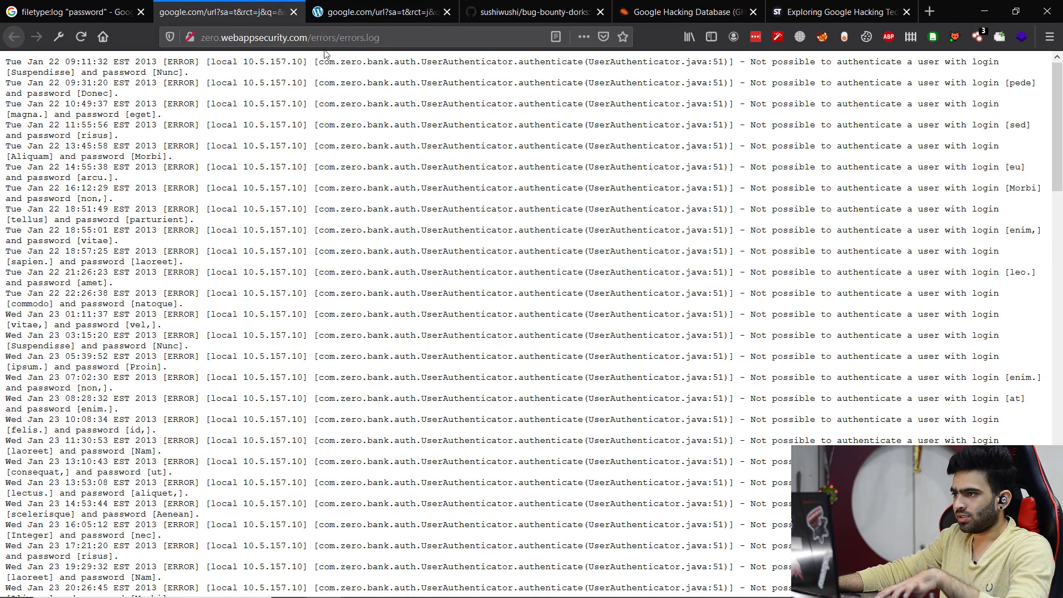
- Close the errors.log tab and change the search to filetype:log "api_key"
{"action": "key", "text": "ctrl+w"}
{"action": "double_click", "coordinate": [216, 74]}
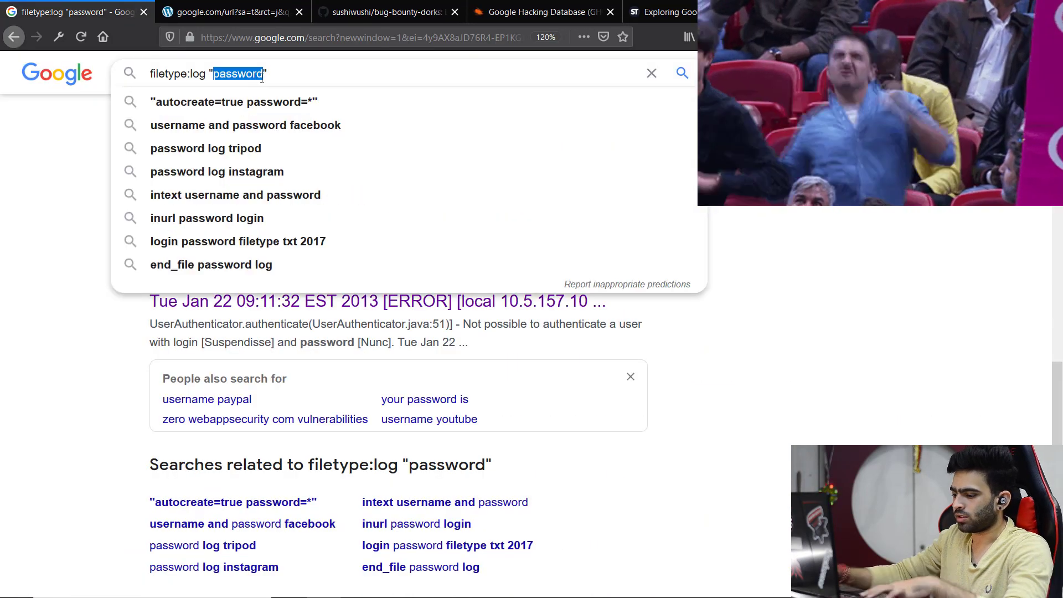
{"action": "type", "text": "api_key"}
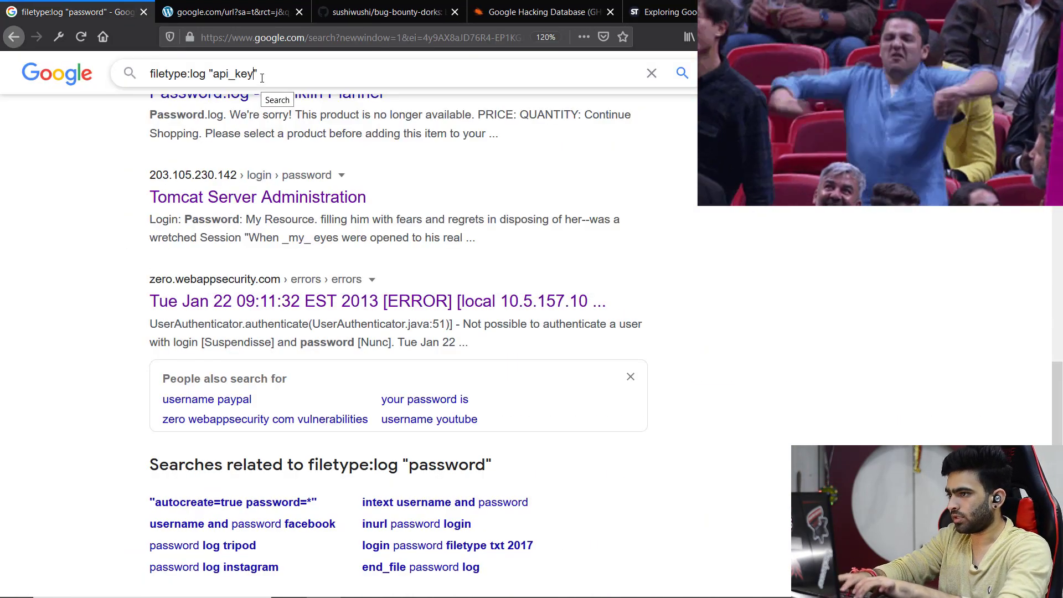
{"action": "key", "text": "Return"}
- Highlight an exposed API key snippet in the api_key search results
{"action": "scroll", "coordinate": [262, 77], "scroll_direction": "down", "scroll_amount": 2}
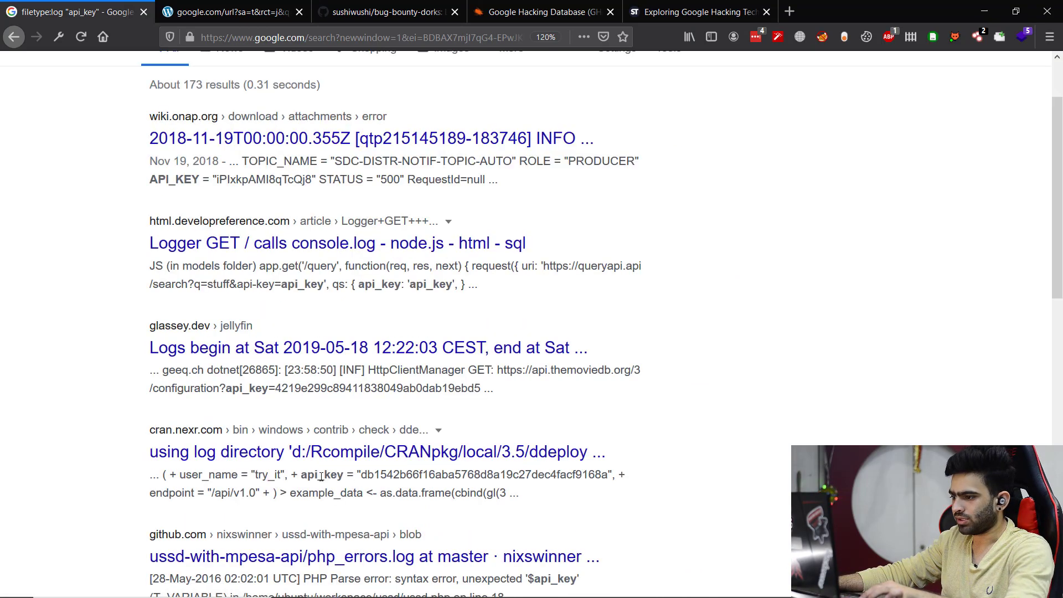
{"action": "left_click_drag", "start_coordinate": [307, 475], "coordinate": [608, 475]}
{"action": "left_click", "coordinate": [760, 487]}
{"action": "scroll", "coordinate": [763, 481], "scroll_direction": "up", "scroll_amount": 2}
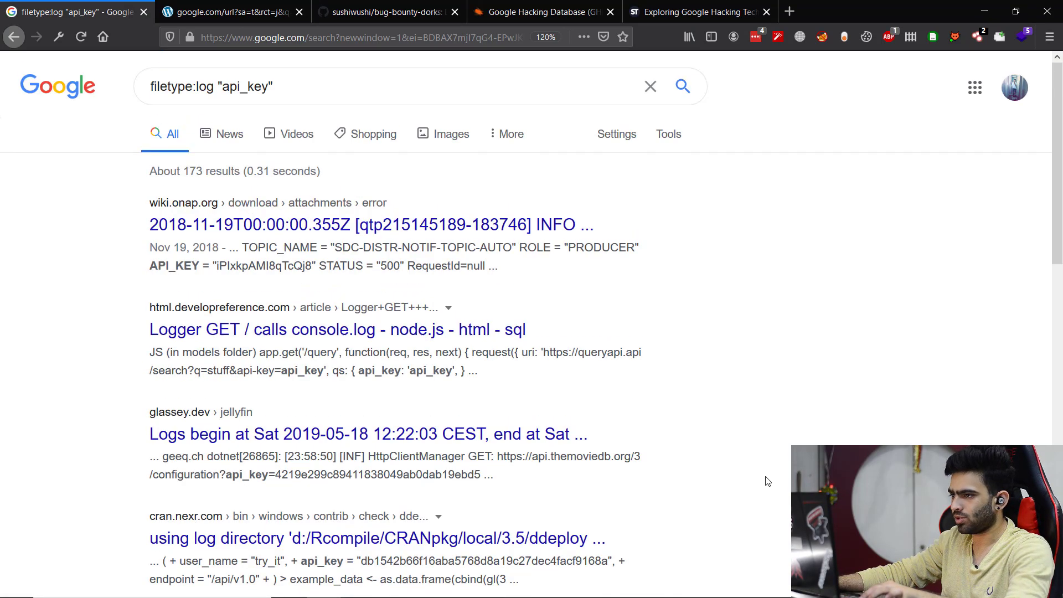
- Change the search query to filetype:env "db_pass" and run it
{"action": "left_click_drag", "start_coordinate": [197, 86], "coordinate": [346, 83]}
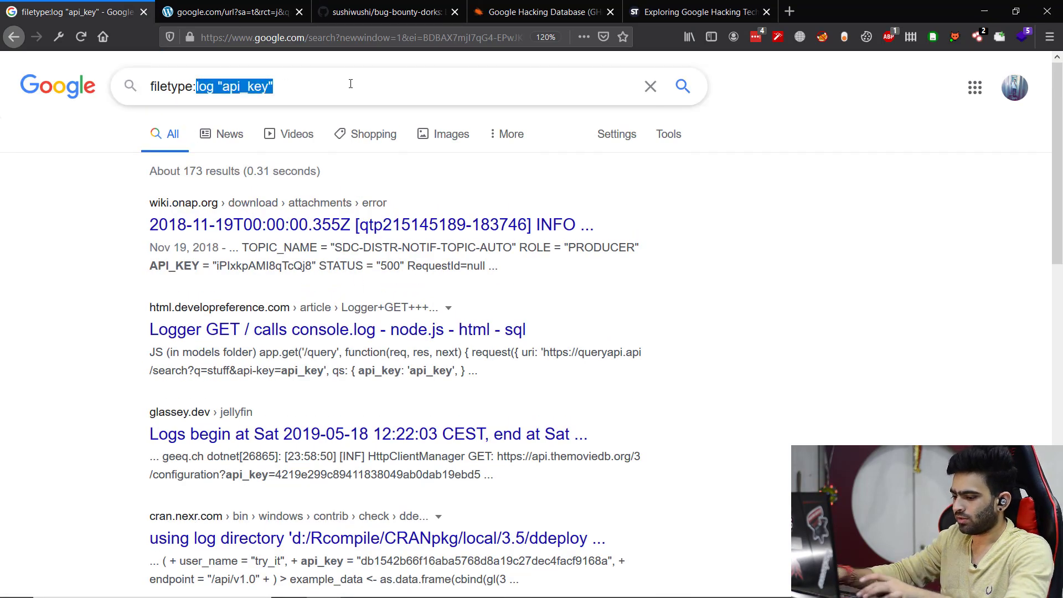
{"action": "type", "text": "env"}
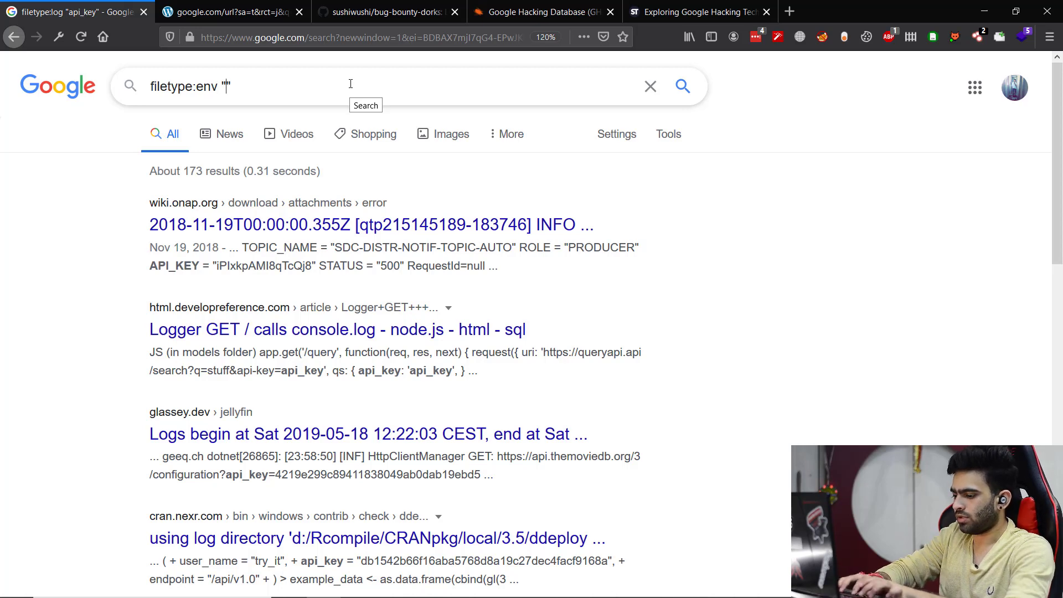
{"action": "key", "text": "Return"}
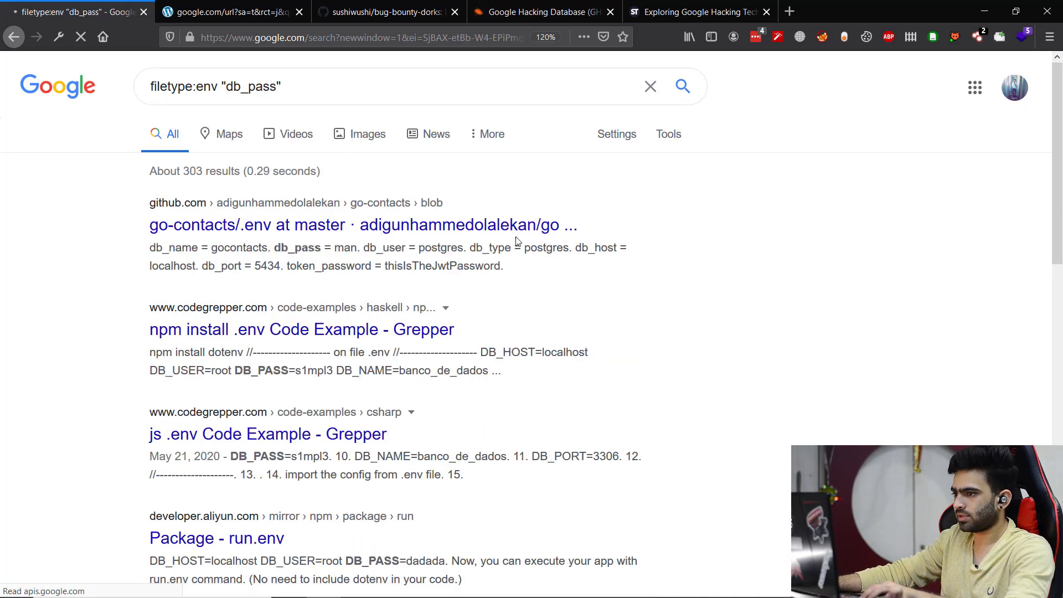
- Highlight db_pass and the leaked database passwords in the top .env result snippets
{"action": "left_click_drag", "start_coordinate": [273, 248], "coordinate": [327, 247]}
{"action": "left_click", "coordinate": [362, 266]}
{"action": "left_click_drag", "start_coordinate": [147, 202], "coordinate": [335, 370]}
{"action": "left_click", "coordinate": [388, 365]}
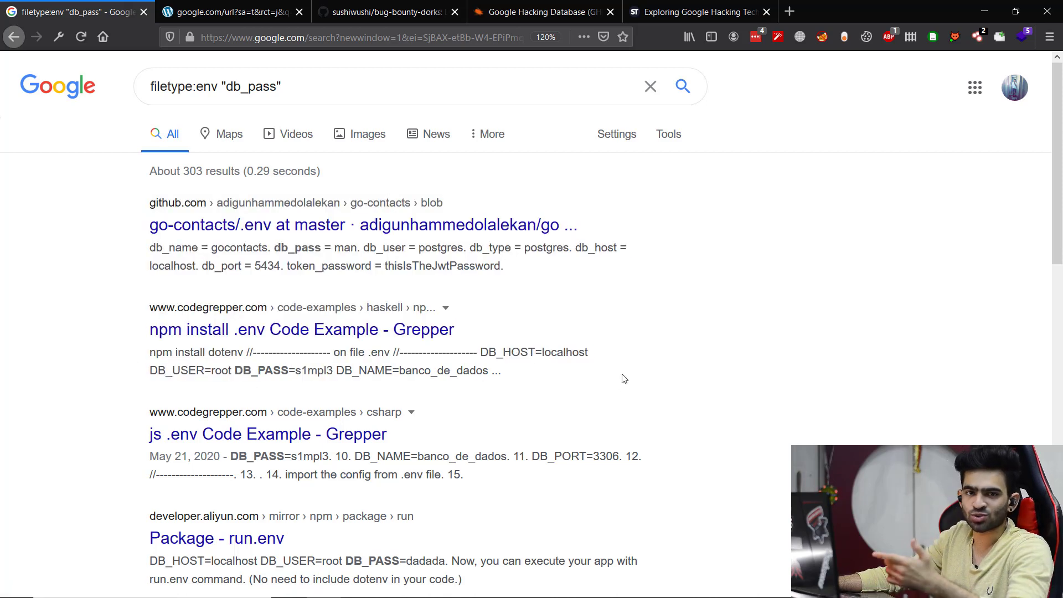
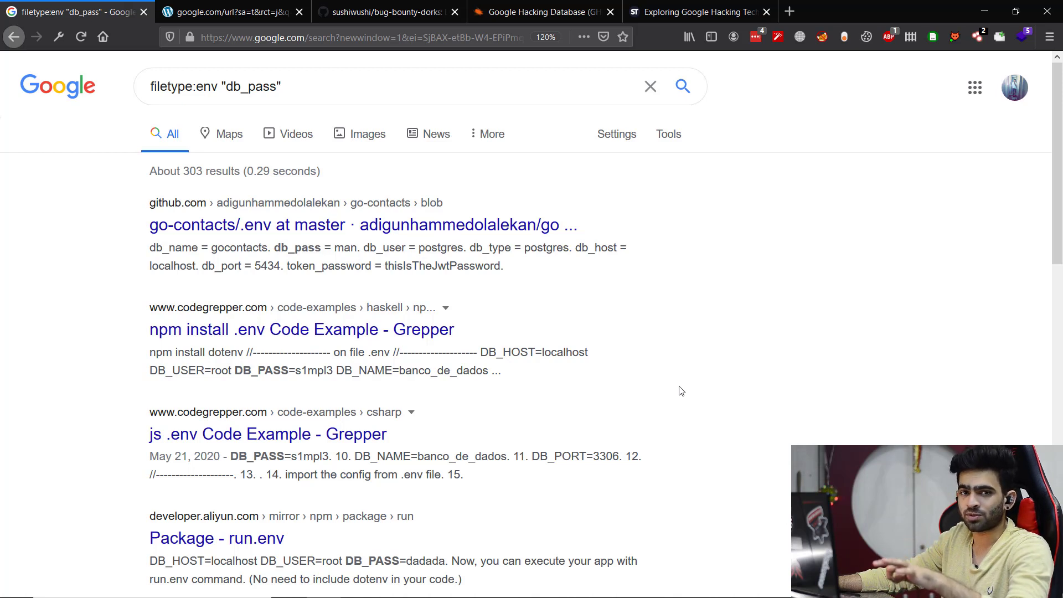
- Delete the filetype:env "db_pass" query from the Google search box
{"action": "left_click_drag", "start_coordinate": [304, 93], "coordinate": [147, 87]}
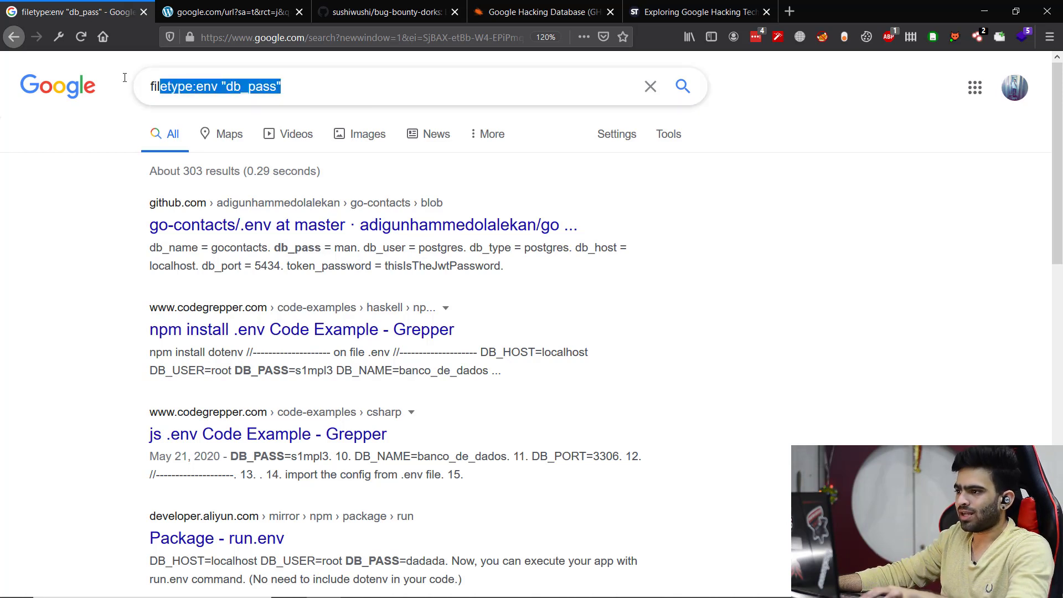
{"action": "key", "text": "BackSpace"}
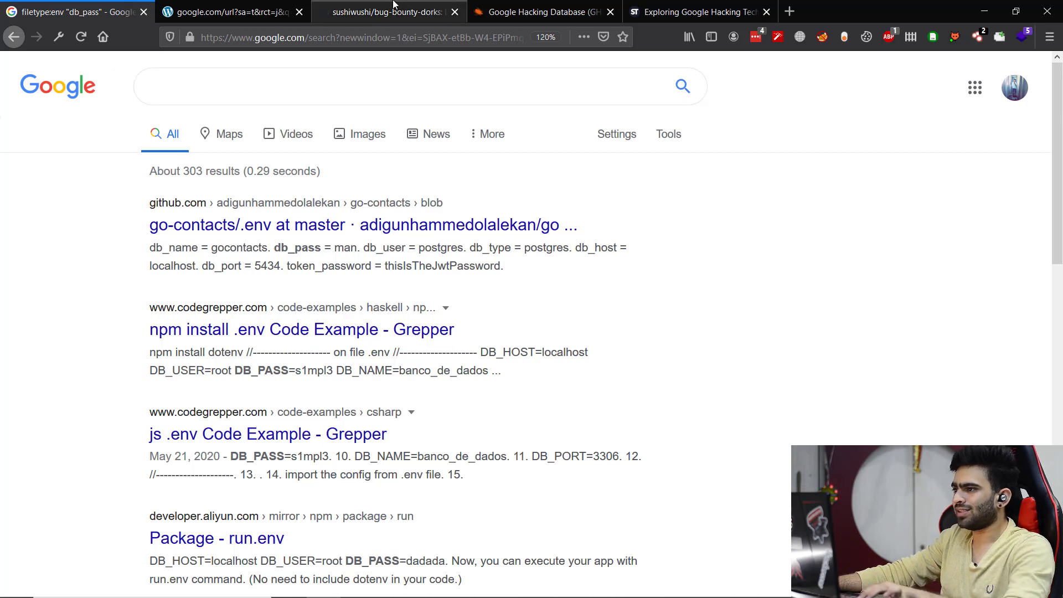
- Go to the Google Hacking Database and show page 2 of its 5,997 dorks (entries 16–30)
{"action": "left_click", "coordinate": [388, 11]}
{"action": "left_click", "coordinate": [545, 7]}
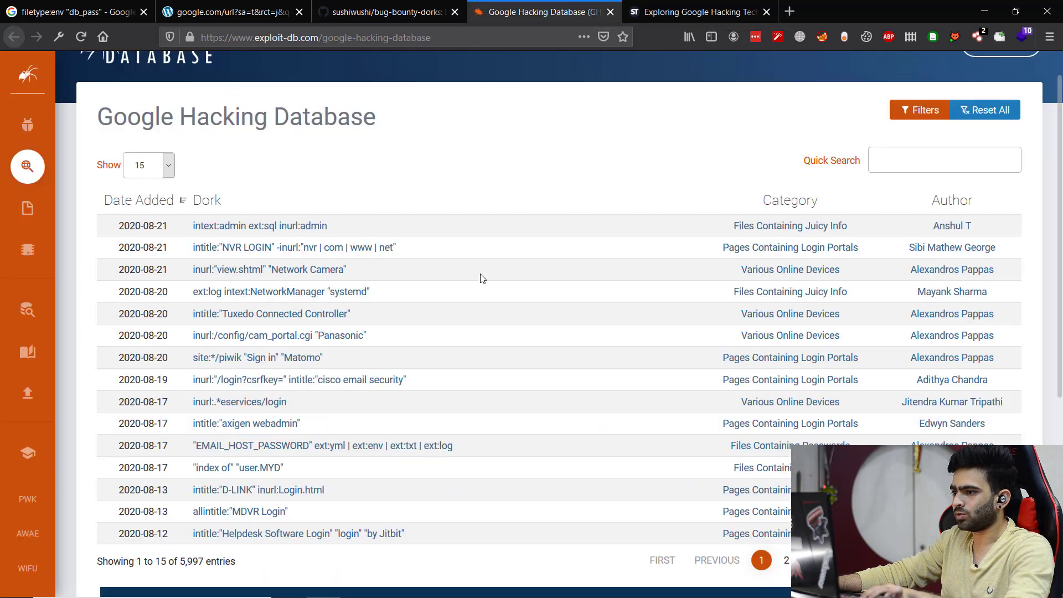
{"action": "scroll", "coordinate": [223, 128], "scroll_direction": "up", "scroll_amount": 1}
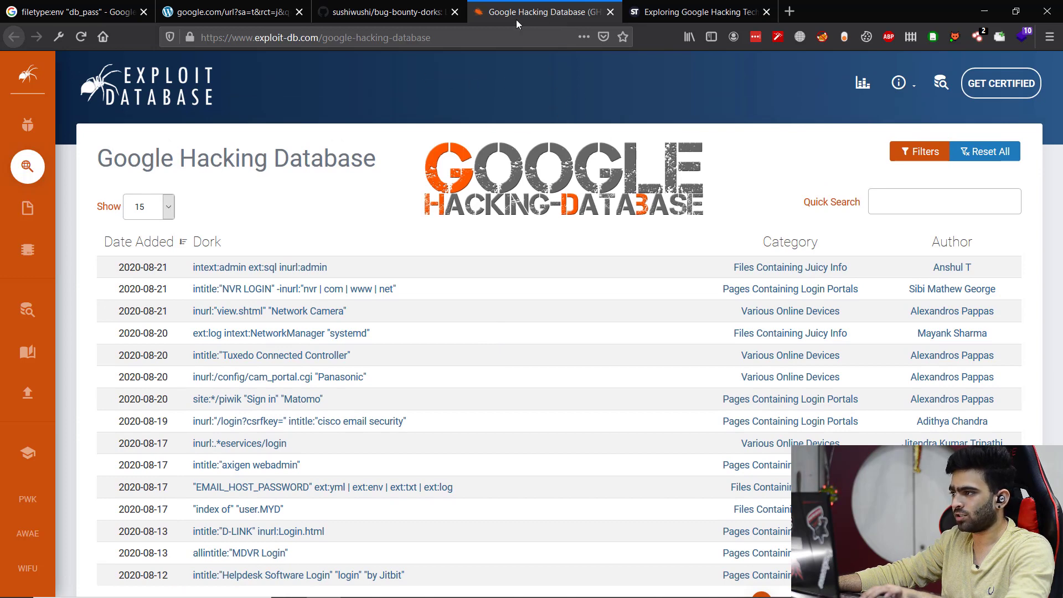
{"action": "scroll", "coordinate": [545, 127], "scroll_direction": "down", "scroll_amount": 1}
{"action": "scroll", "coordinate": [383, 217], "scroll_direction": "down", "scroll_amount": 2}
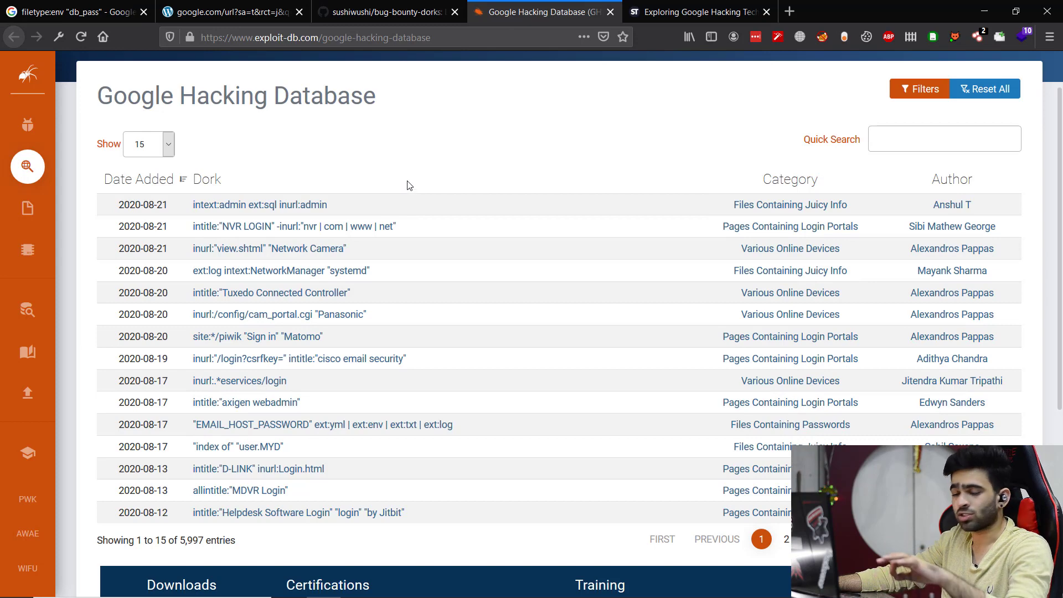
{"action": "scroll", "coordinate": [373, 209], "scroll_direction": "down", "scroll_amount": 5}
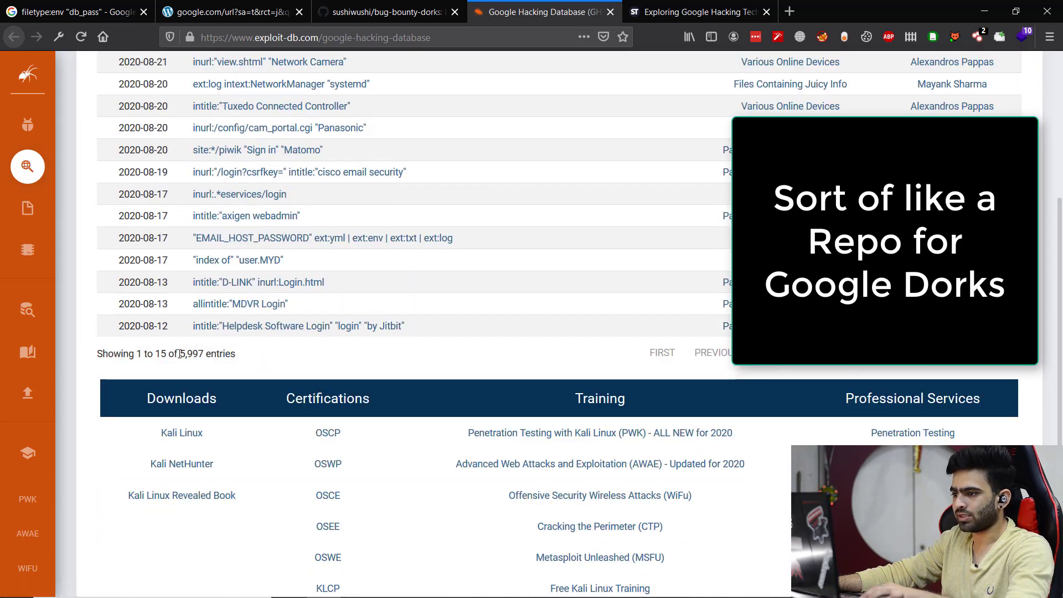
{"action": "left_click_drag", "start_coordinate": [180, 353], "coordinate": [205, 353]}
{"action": "left_click", "coordinate": [787, 353]}
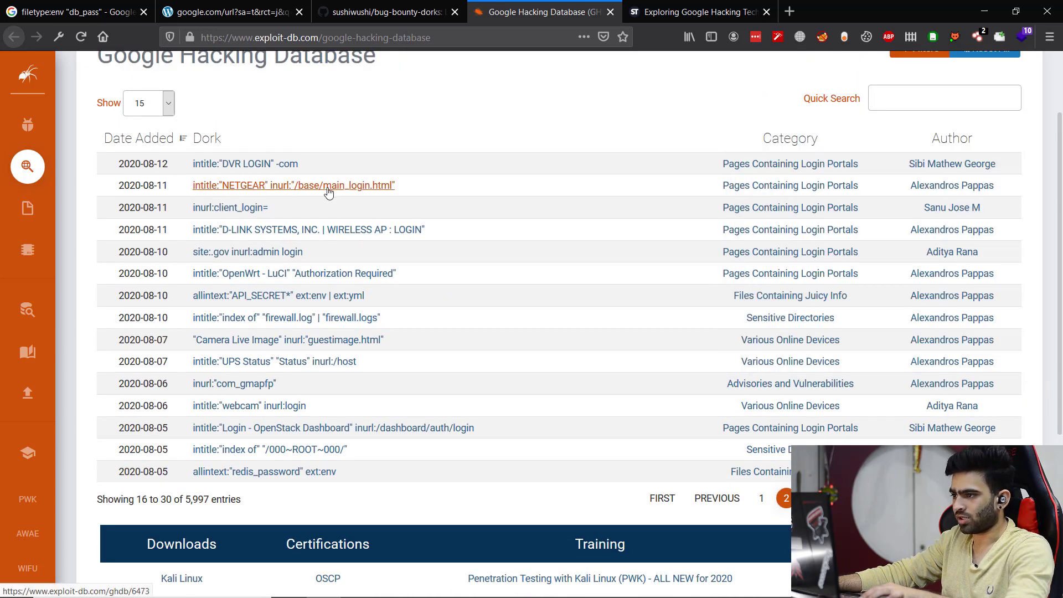
{"action": "scroll", "coordinate": [327, 244], "scroll_direction": "up", "scroll_amount": 2}
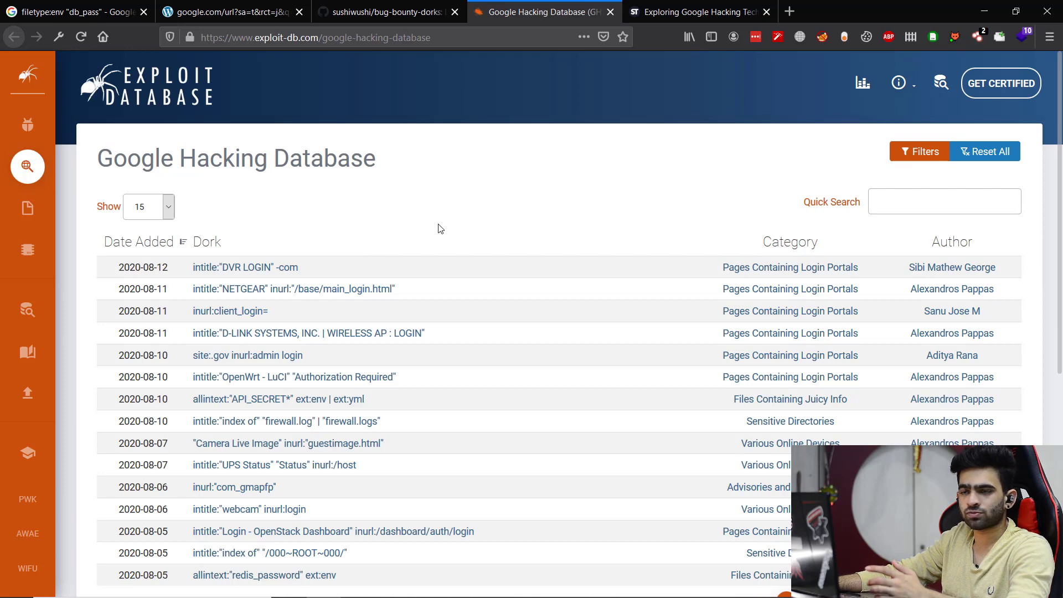
{"action": "scroll", "coordinate": [440, 229], "scroll_direction": "down", "scroll_amount": 1}
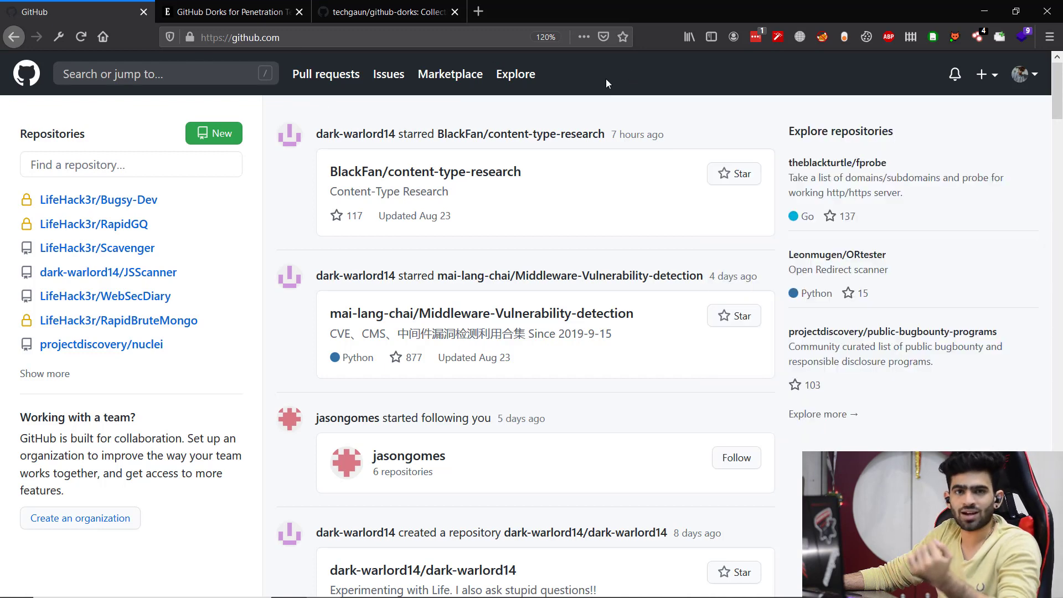
- List GitHub code results for dell "api_key" (47,901), then select api_key in the query for replacement
{"action": "left_click", "coordinate": [170, 74]}
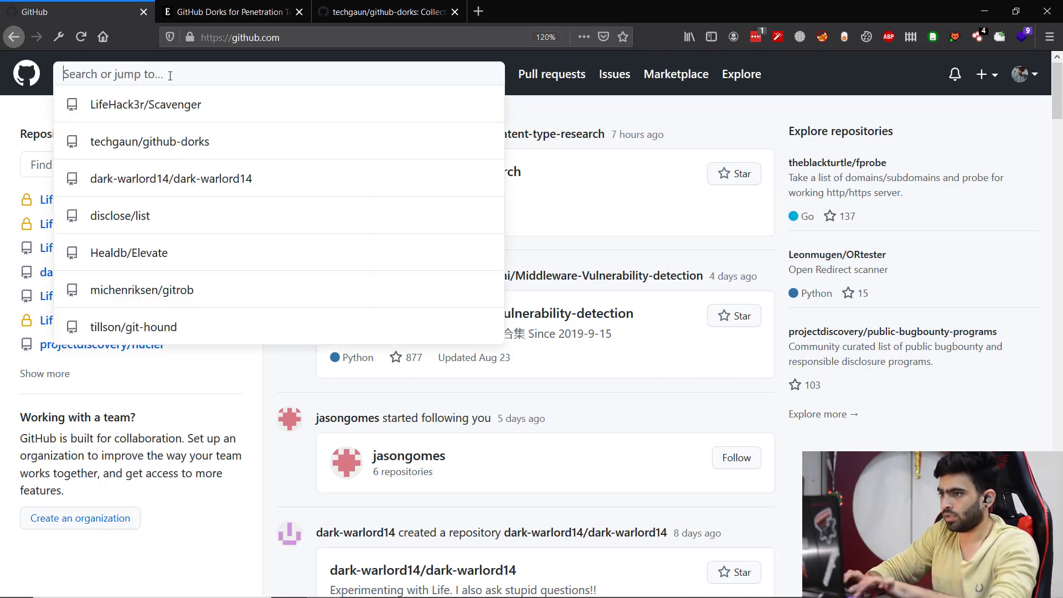
{"action": "type", "text": "dell \""}
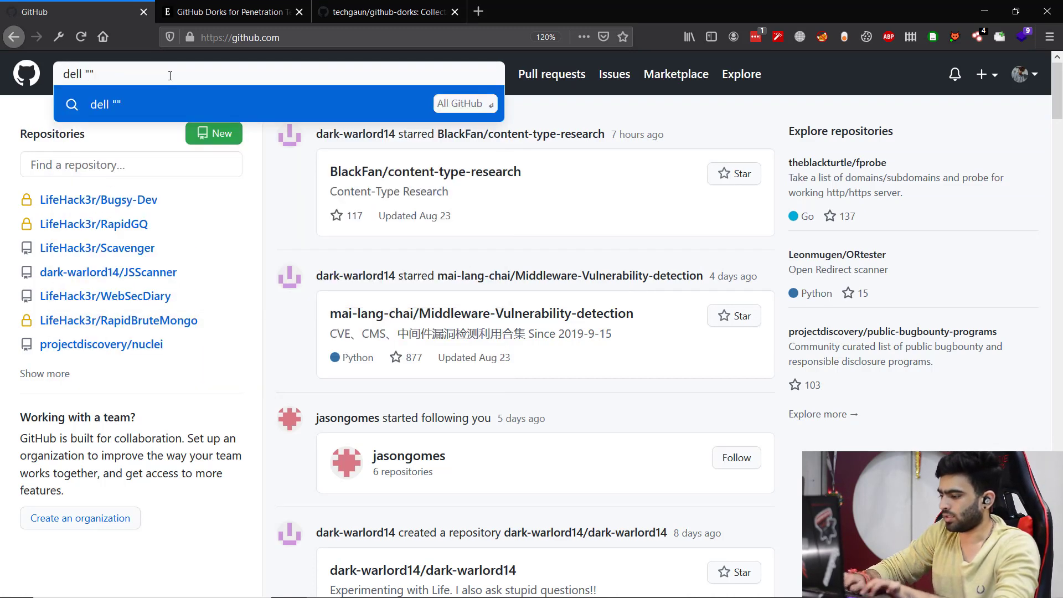
{"action": "type", "text": "api_key"}
{"action": "key", "text": "Return"}
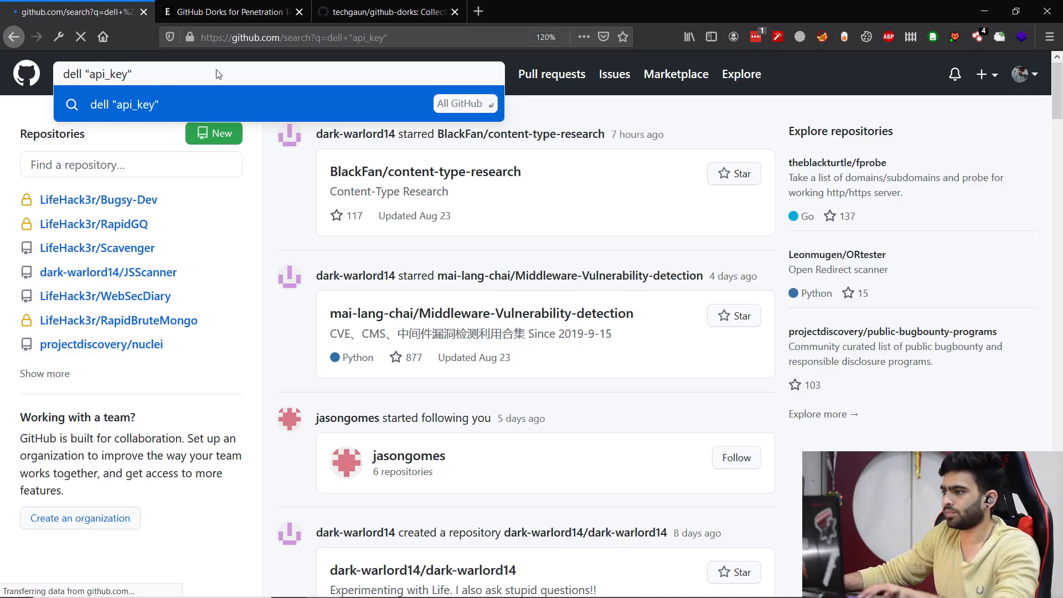
{"action": "left_click", "coordinate": [211, 166]}
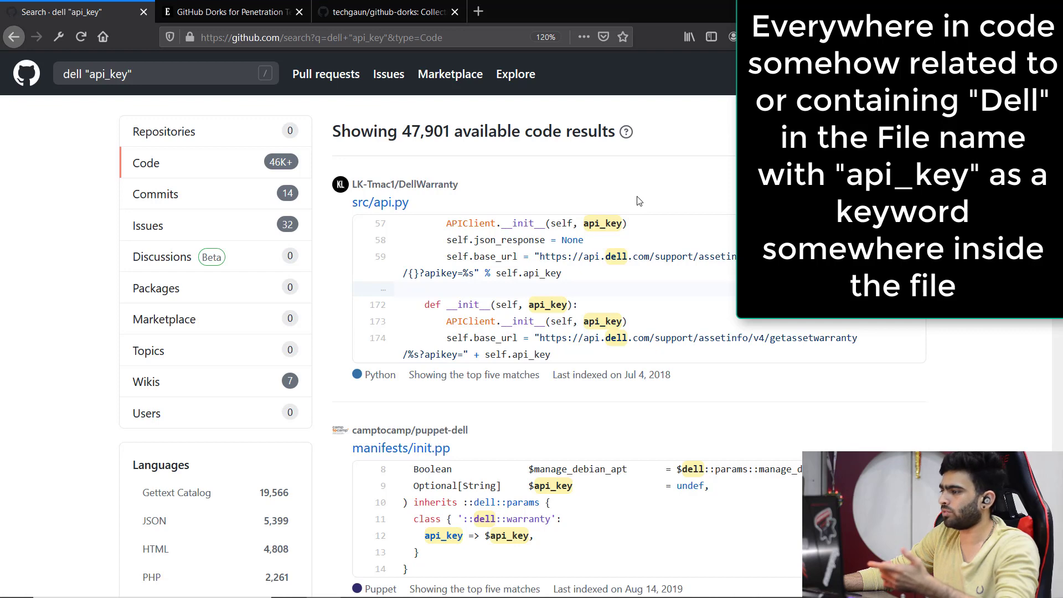
{"action": "scroll", "coordinate": [633, 244], "scroll_direction": "down", "scroll_amount": 3}
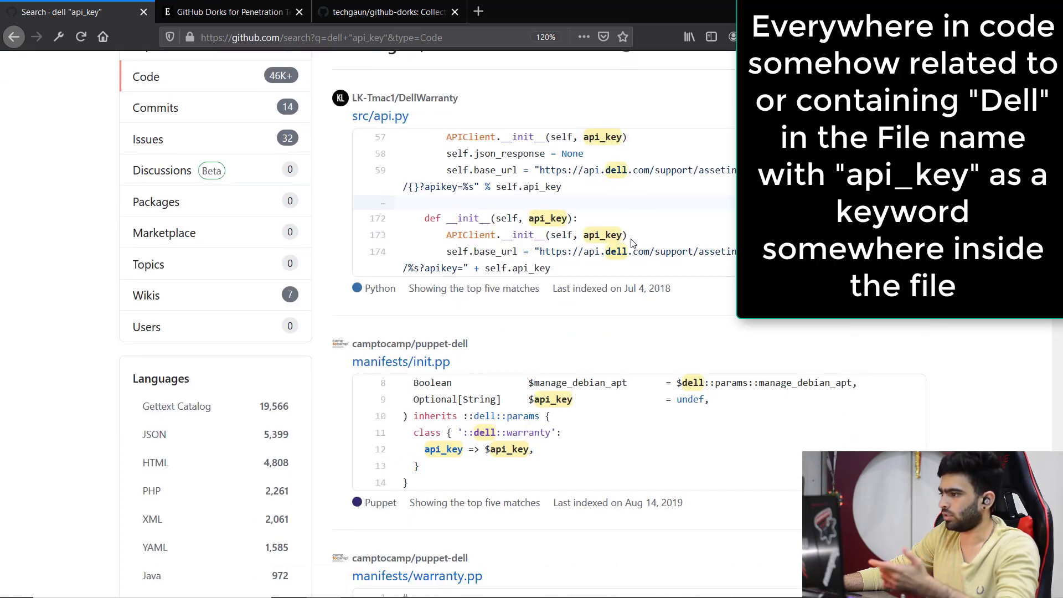
{"action": "scroll", "coordinate": [618, 238], "scroll_direction": "up", "scroll_amount": 3}
{"action": "left_click", "coordinate": [87, 73]}
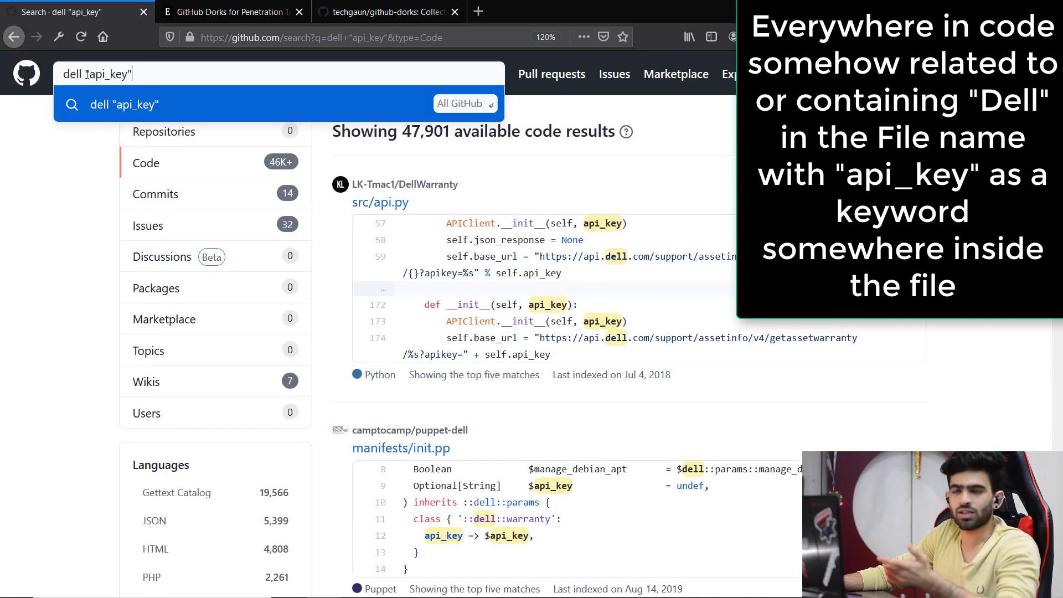
{"action": "left_click_drag", "start_coordinate": [128, 74], "coordinate": [100, 75]}
- Search dell "password" and browse the 901,559 code hits, highlighting the DELL_SMI_PASSWORD constants in smi.py
{"action": "type", "text": "password"}
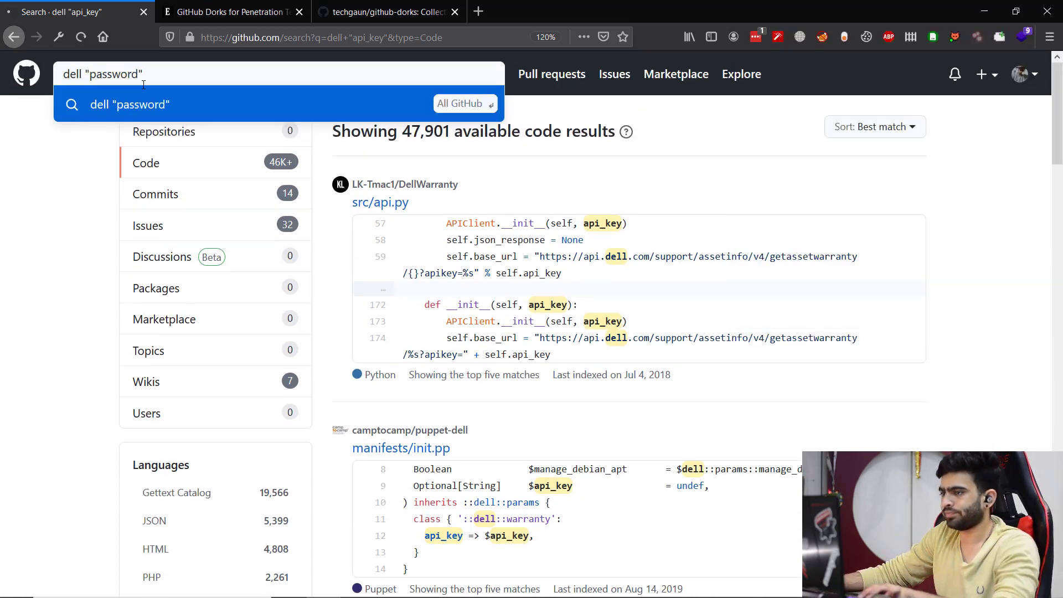
{"action": "key", "text": "Return"}
{"action": "scroll", "coordinate": [750, 302], "scroll_direction": "down", "scroll_amount": 5}
{"action": "scroll", "coordinate": [572, 238], "scroll_direction": "up", "scroll_amount": 5}
{"action": "scroll", "coordinate": [652, 278], "scroll_direction": "down", "scroll_amount": 3}
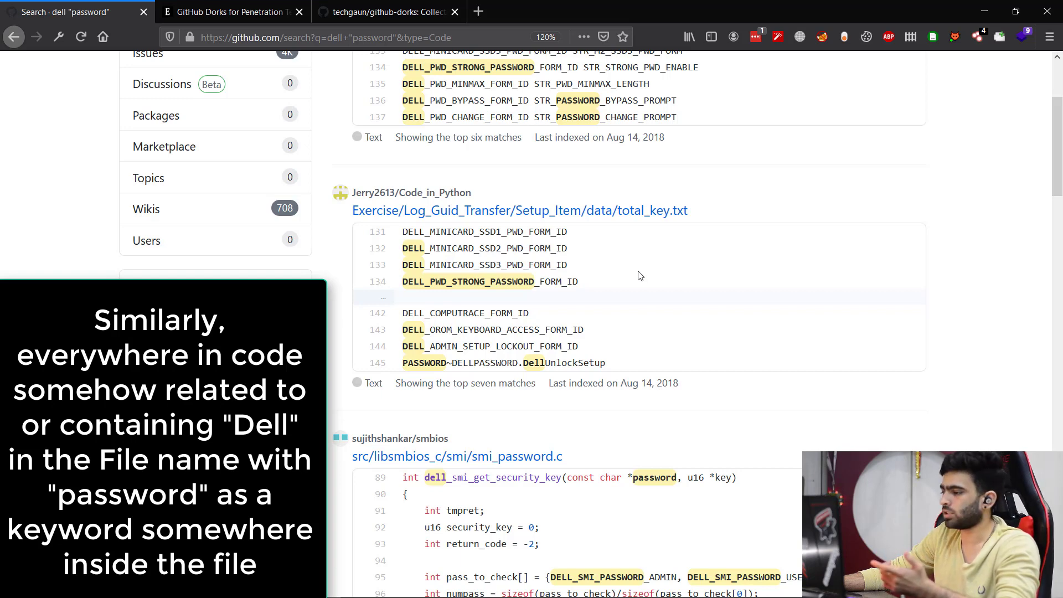
{"action": "scroll", "coordinate": [641, 275], "scroll_direction": "down", "scroll_amount": 2}
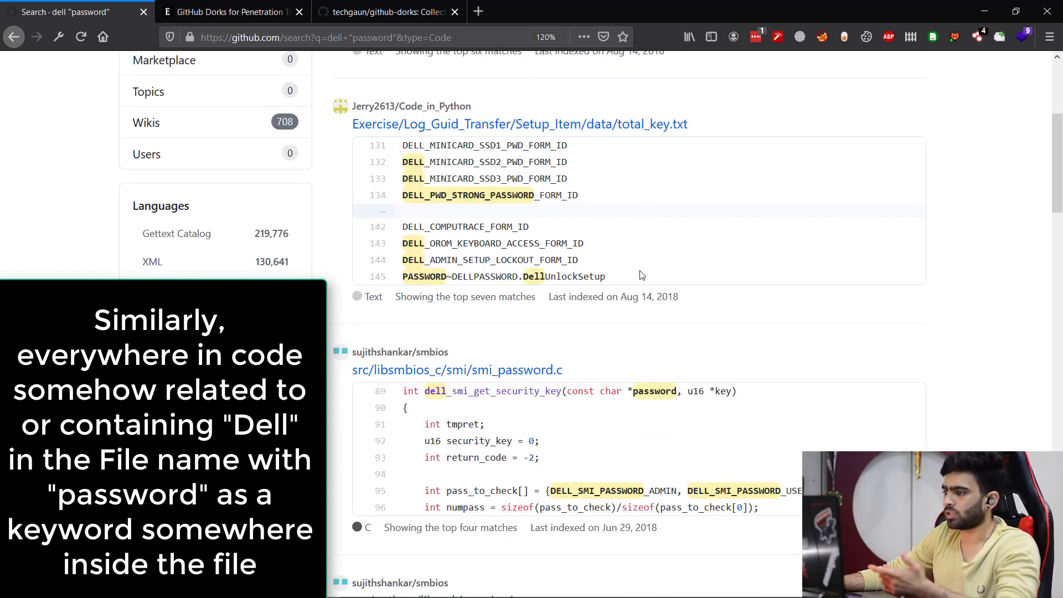
{"action": "scroll", "coordinate": [642, 275], "scroll_direction": "down", "scroll_amount": 2}
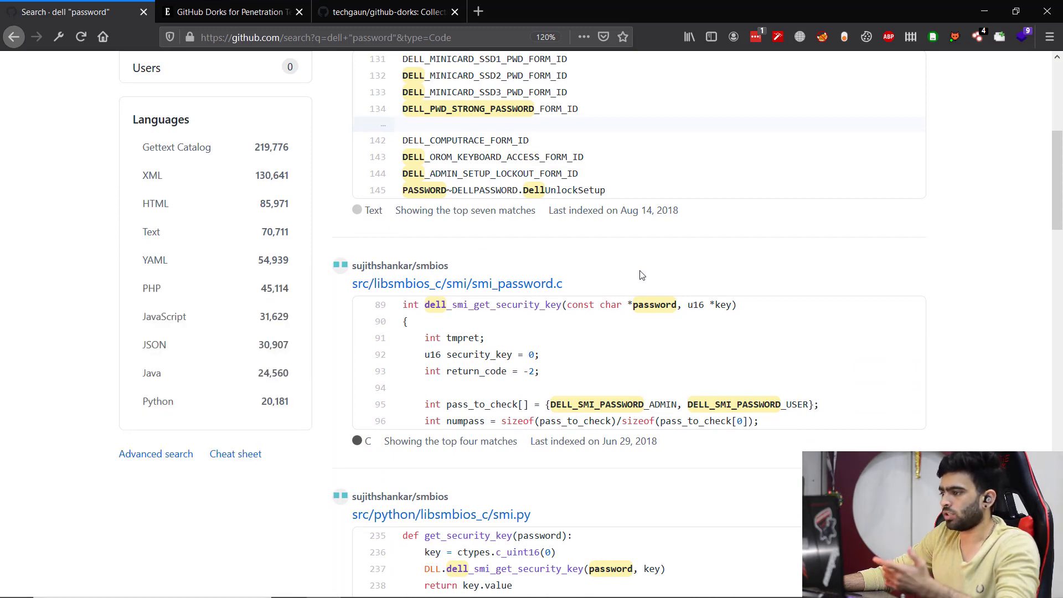
{"action": "scroll", "coordinate": [643, 275], "scroll_direction": "down", "scroll_amount": 8}
{"action": "scroll", "coordinate": [642, 275], "scroll_direction": "down", "scroll_amount": 2}
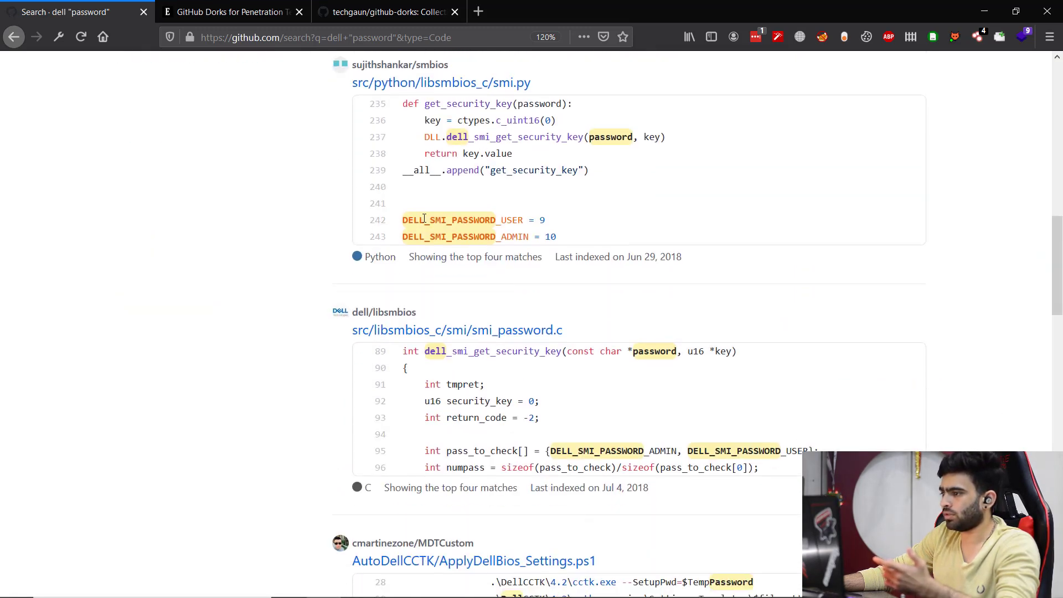
{"action": "left_click_drag", "start_coordinate": [478, 224], "coordinate": [400, 236]}
{"action": "scroll", "coordinate": [403, 216], "scroll_direction": "up", "scroll_amount": 15}
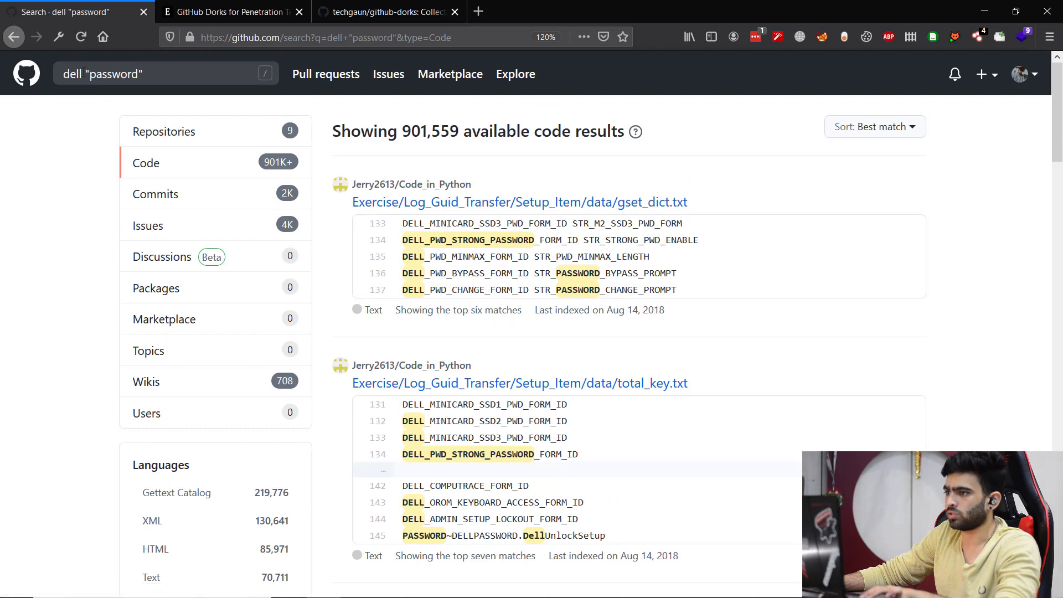
- Replace "password" with filename:config and look through the Dell config file results
{"action": "left_click", "coordinate": [85, 74]}
{"action": "left_click", "coordinate": [144, 75], "text": "shift"}
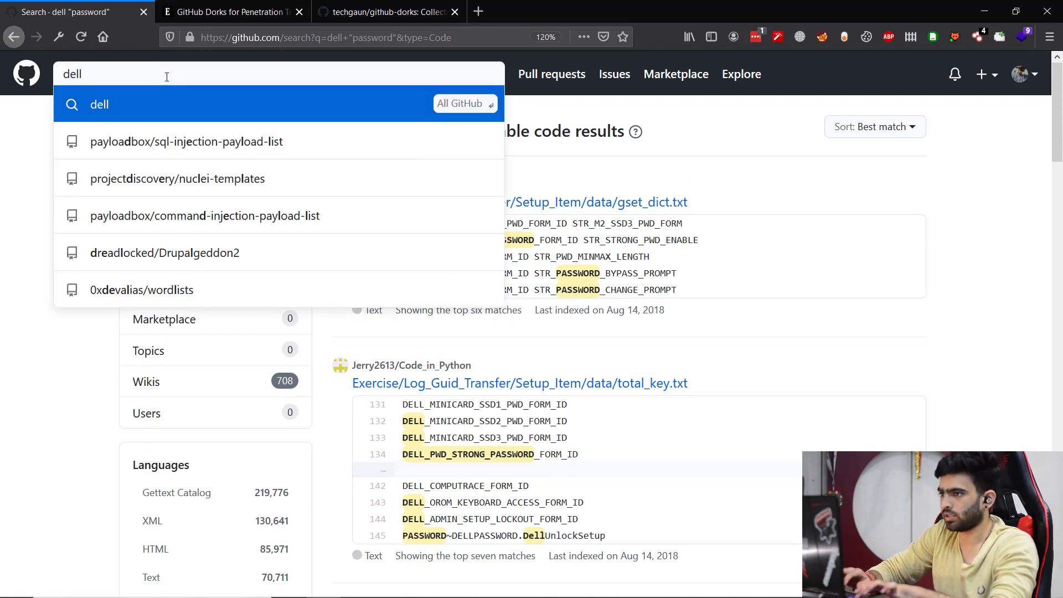
{"action": "type", "text": "filename:config"}
{"action": "key", "text": "Return"}
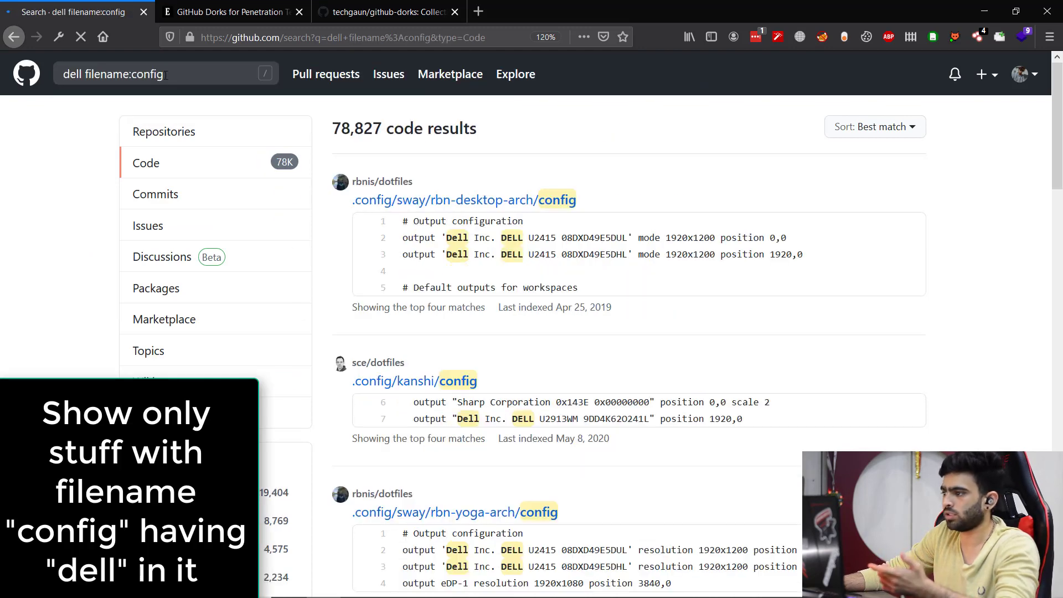
{"action": "scroll", "coordinate": [585, 210], "scroll_direction": "down", "scroll_amount": 3}
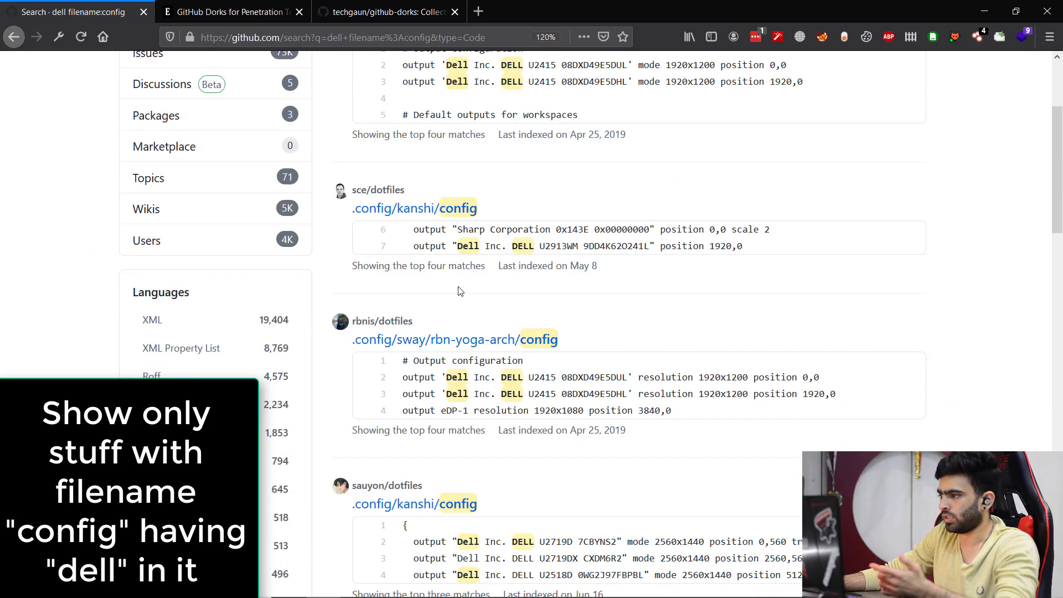
{"action": "scroll", "coordinate": [720, 300], "scroll_direction": "down", "scroll_amount": 2}
{"action": "left_click_drag", "start_coordinate": [835, 310], "coordinate": [407, 308]}
{"action": "left_click", "coordinate": [765, 347]}
{"action": "scroll", "coordinate": [764, 347], "scroll_direction": "down", "scroll_amount": 3}
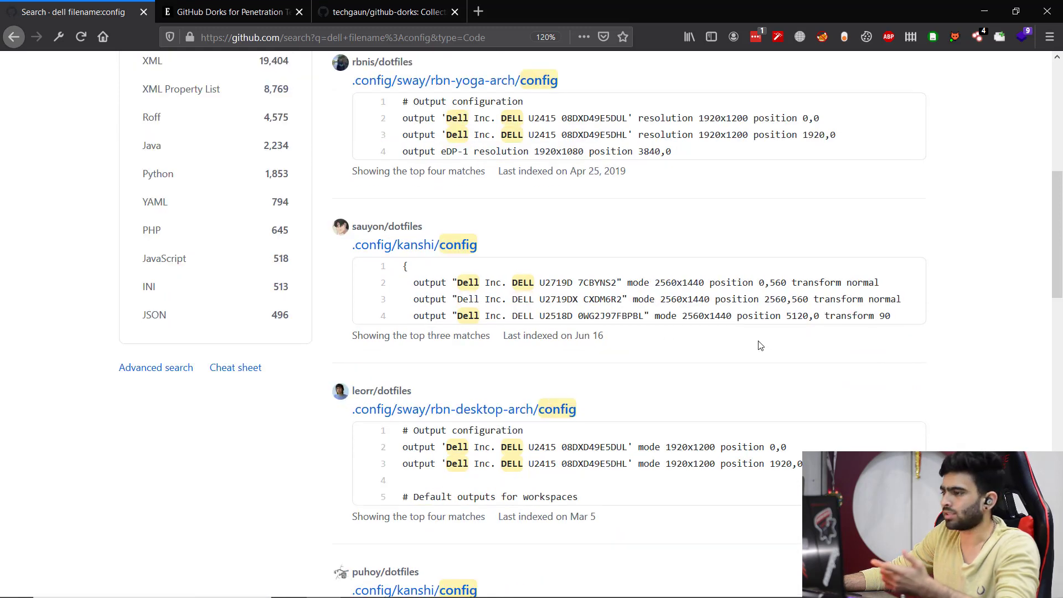
{"action": "scroll", "coordinate": [747, 345], "scroll_direction": "up", "scroll_amount": 8}
- Change the filter to filename:env (1,150 results), then start retyping the qualifier as extensions
{"action": "double_click", "coordinate": [133, 74]}
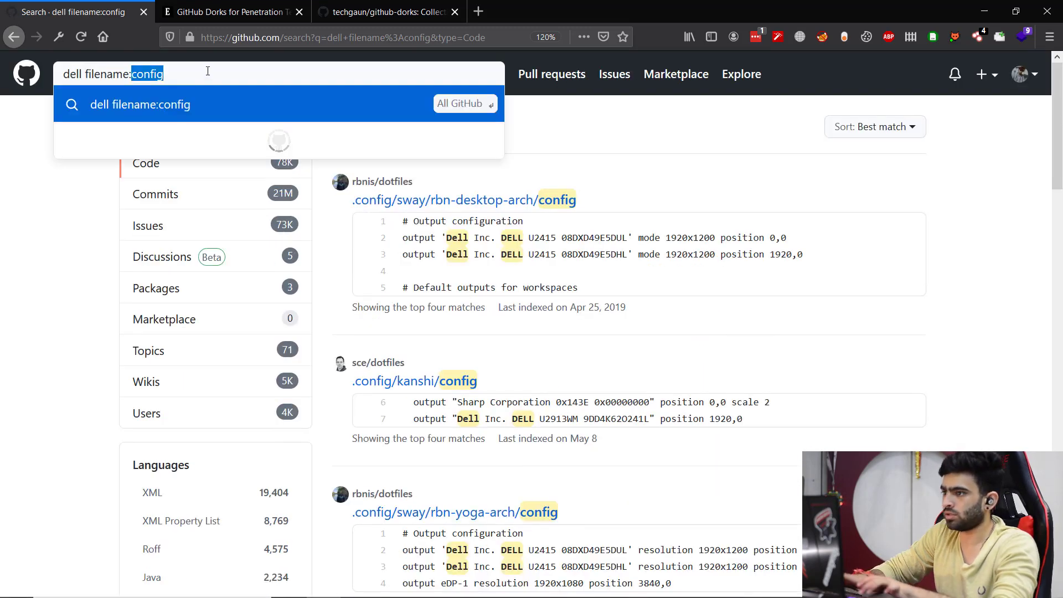
{"action": "type", "text": "env"}
{"action": "key", "text": "Return"}
{"action": "scroll", "coordinate": [436, 212], "scroll_direction": "down", "scroll_amount": 3}
{"action": "scroll", "coordinate": [436, 213], "scroll_direction": "down", "scroll_amount": 4}
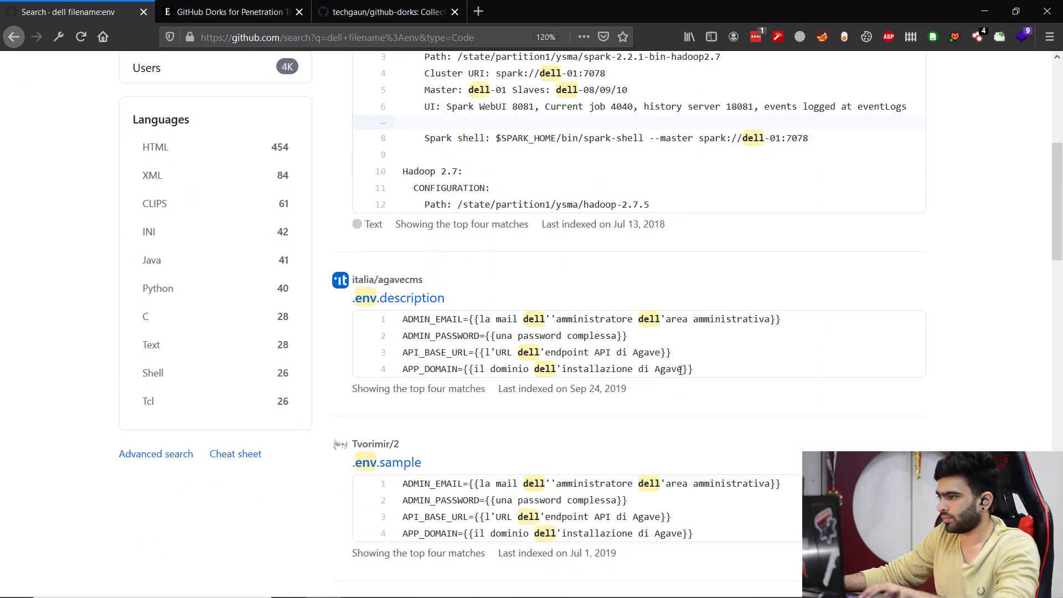
{"action": "scroll", "coordinate": [679, 368], "scroll_direction": "down", "scroll_amount": 2}
{"action": "scroll", "coordinate": [679, 368], "scroll_direction": "up", "scroll_amount": 8}
{"action": "left_click", "coordinate": [174, 76]}
{"action": "key", "text": "BackSpace"}
{"action": "key", "text": "BackSpace"}
{"action": "key", "text": "BackSpace"}
{"action": "key", "text": "BackSpace"}
{"action": "key", "text": "BackSpace"}
{"action": "key", "text": "BackSpace"}
{"action": "key", "text": "BackSpace"}
{"action": "key", "text": "BackSpace"}
{"action": "key", "text": "BackSpace"}
{"action": "key", "text": "BackSpace"}
{"action": "key", "text": "BackSpace"}
{"action": "key", "text": "BackSpace"}
{"action": "type", "text": "extensions"}
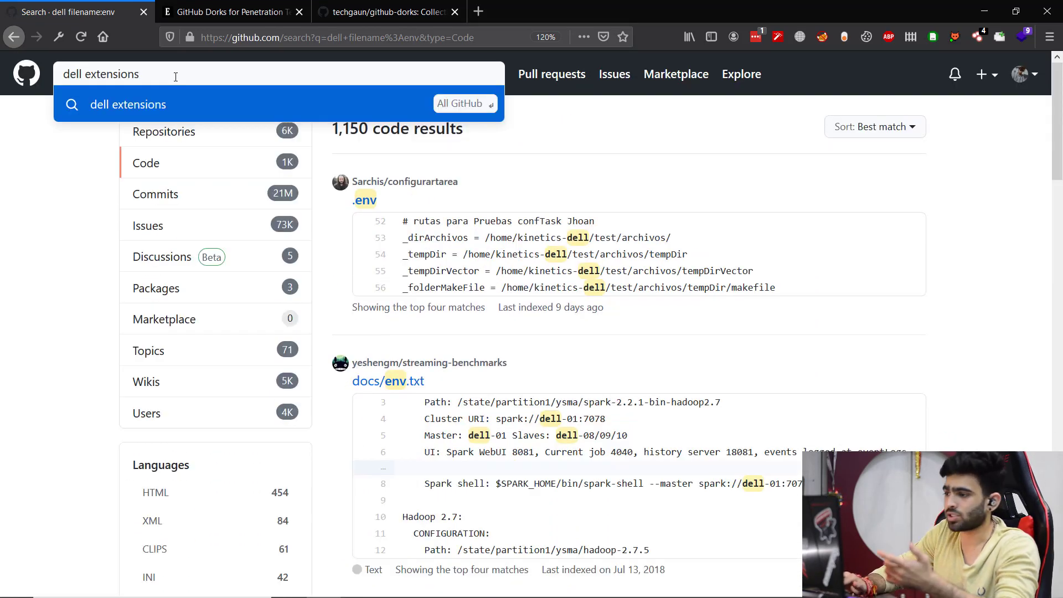
- Finish the query as dell extension:php and browse the 1,230,503 PHP code results
{"action": "key", "text": "BackSpace"}
{"action": "type", "text": ":php"}
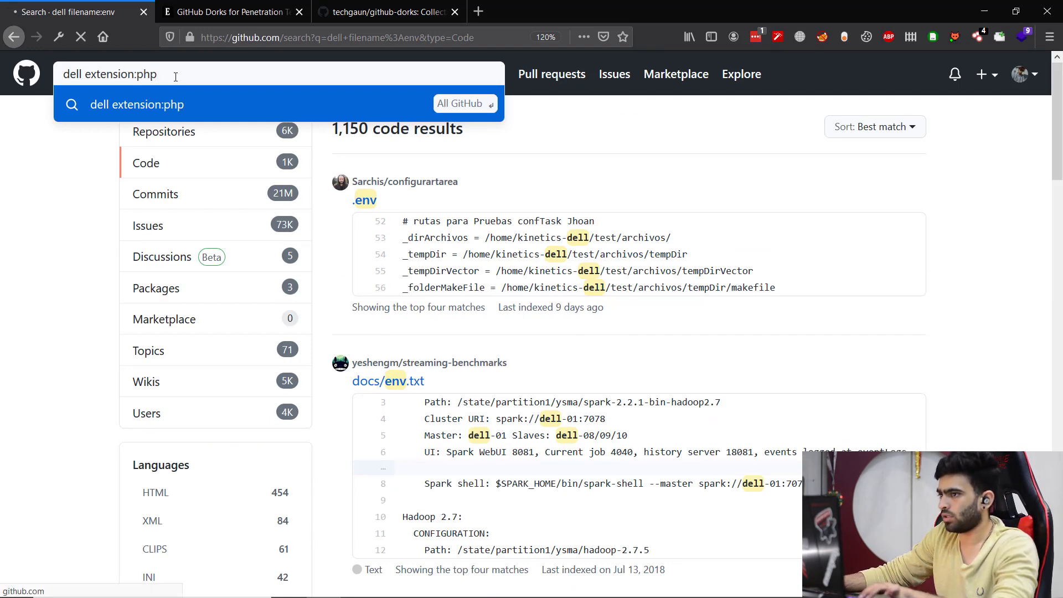
{"action": "left_click", "coordinate": [260, 104]}
{"action": "scroll", "coordinate": [499, 149], "scroll_direction": "down", "scroll_amount": 3}
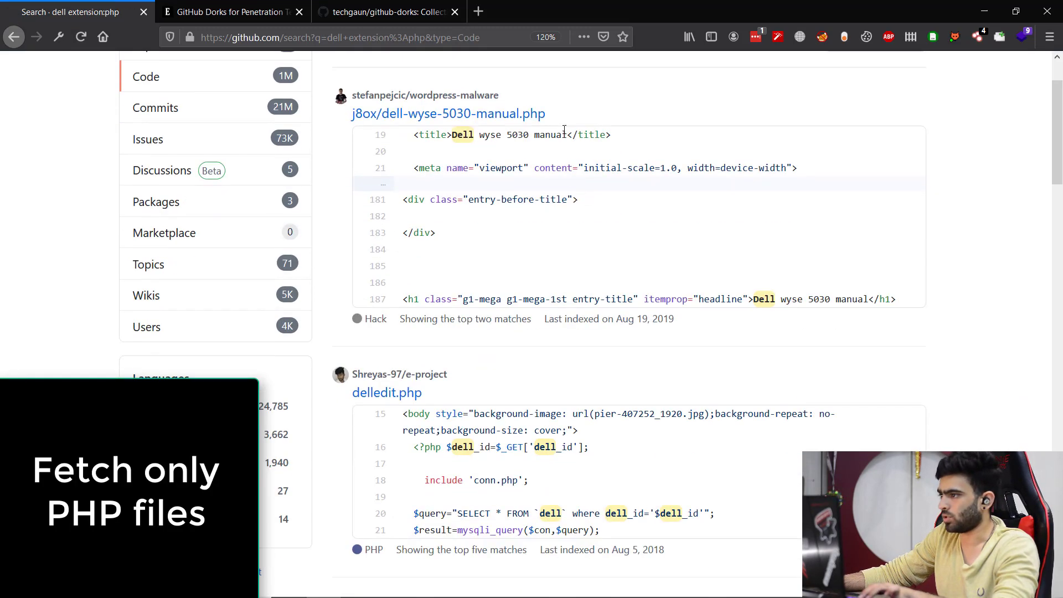
{"action": "scroll", "coordinate": [609, 194], "scroll_direction": "down", "scroll_amount": 10}
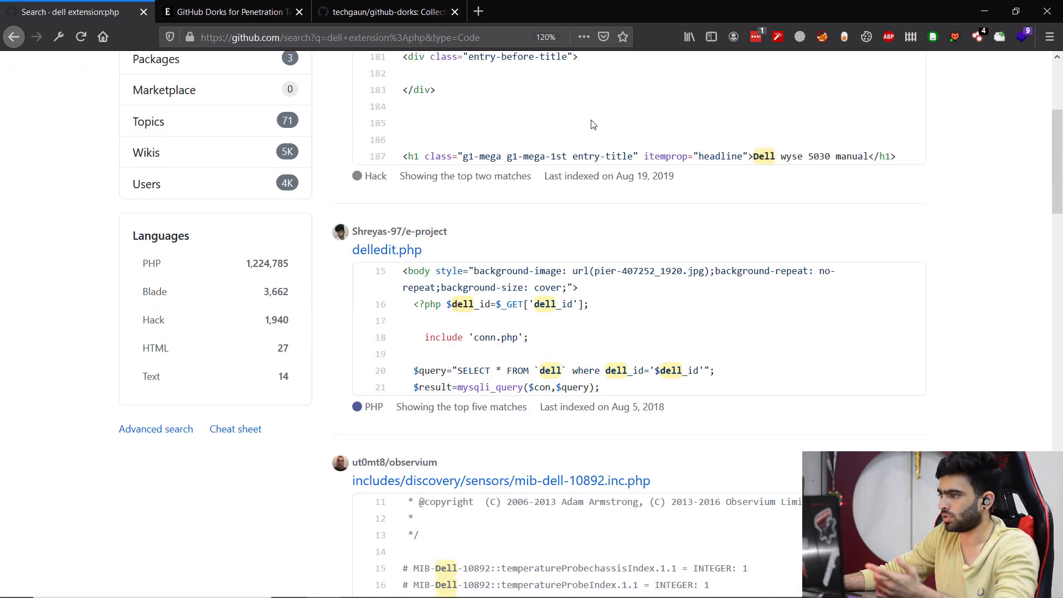
{"action": "scroll", "coordinate": [641, 273], "scroll_direction": "up", "scroll_amount": 7}
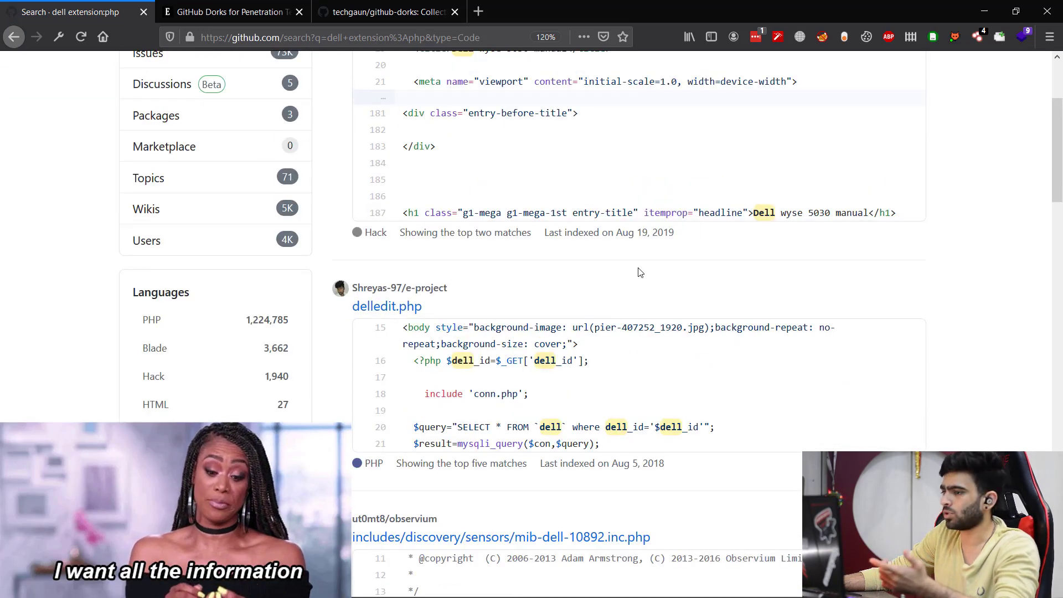
{"action": "scroll", "coordinate": [642, 280], "scroll_direction": "up", "scroll_amount": 5}
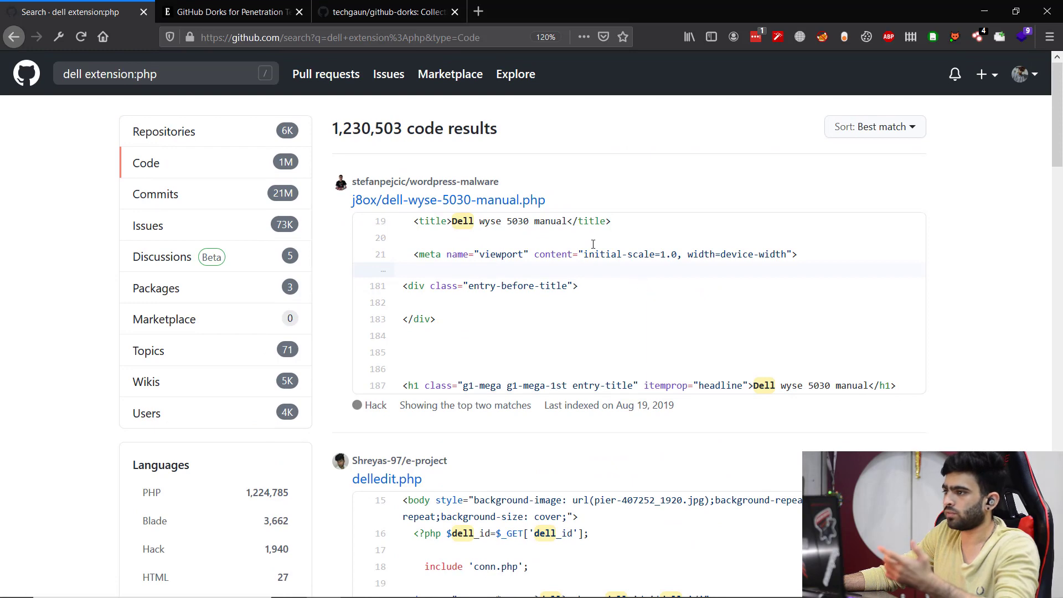
{"action": "scroll", "coordinate": [709, 301], "scroll_direction": "down", "scroll_amount": 3}
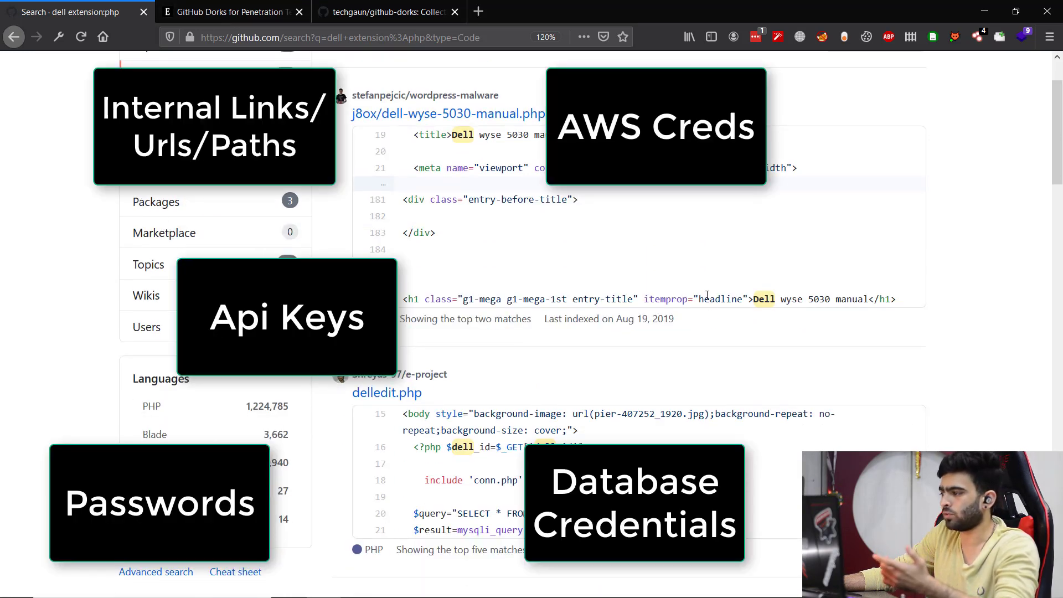
{"action": "left_click_drag", "start_coordinate": [699, 301], "coordinate": [742, 304]}
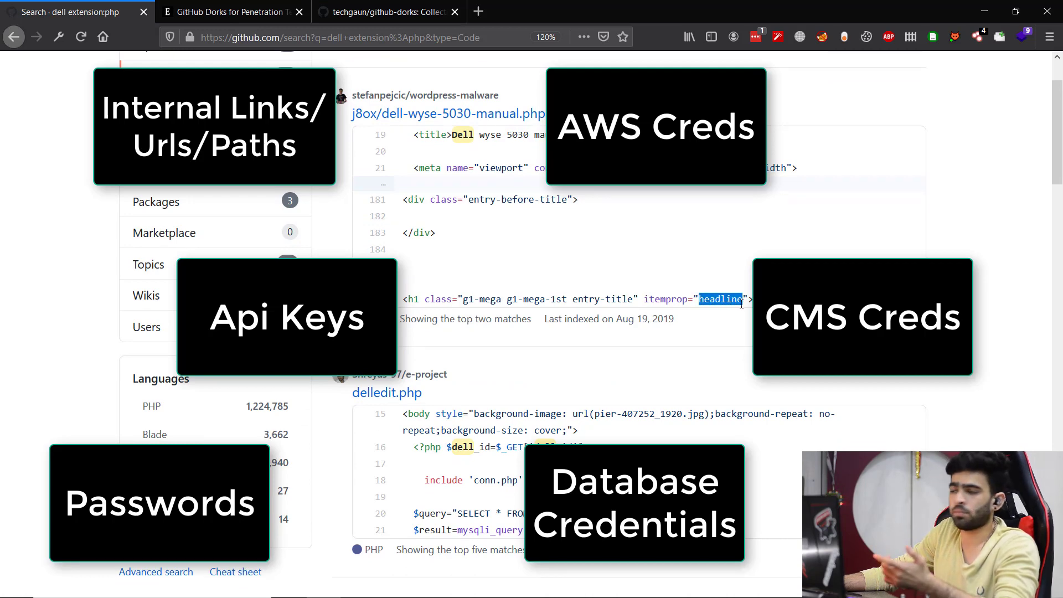
{"action": "left_click", "coordinate": [782, 335]}
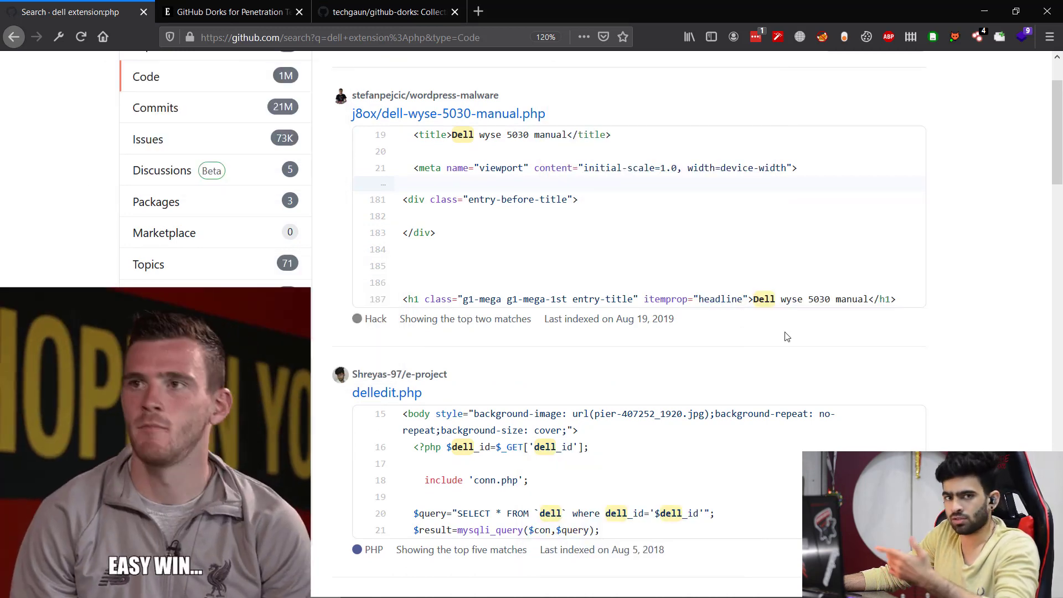
{"action": "scroll", "coordinate": [787, 332], "scroll_direction": "down", "scroll_amount": 2}
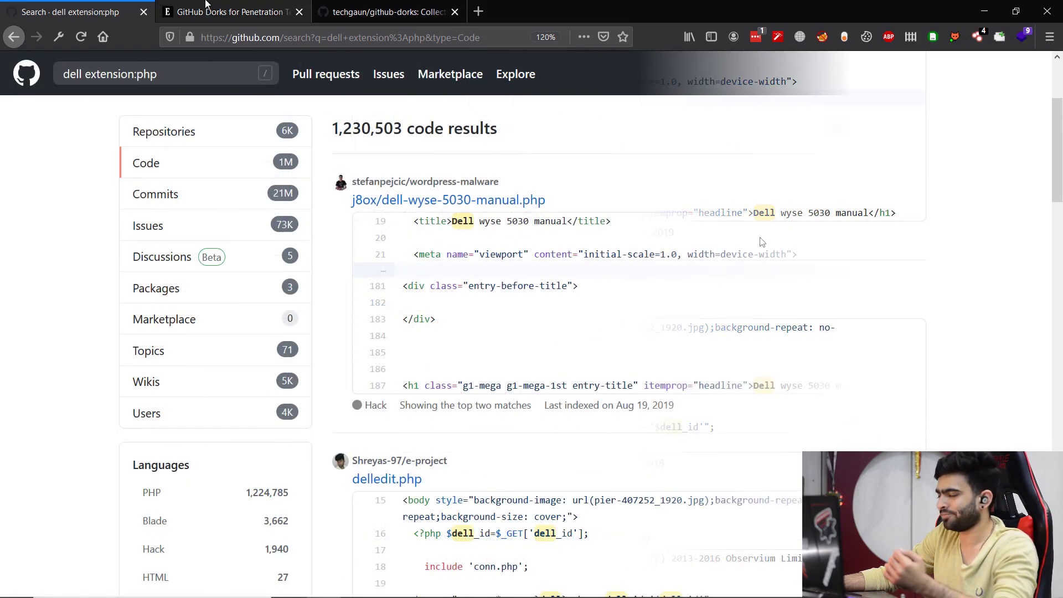
- Review the Exploit Way GitHub dork table, highlighting the id_rsa and extension:sql mysql dump dorks
{"action": "left_click", "coordinate": [206, 6]}
{"action": "scroll", "coordinate": [357, 253], "scroll_direction": "up", "scroll_amount": 4}
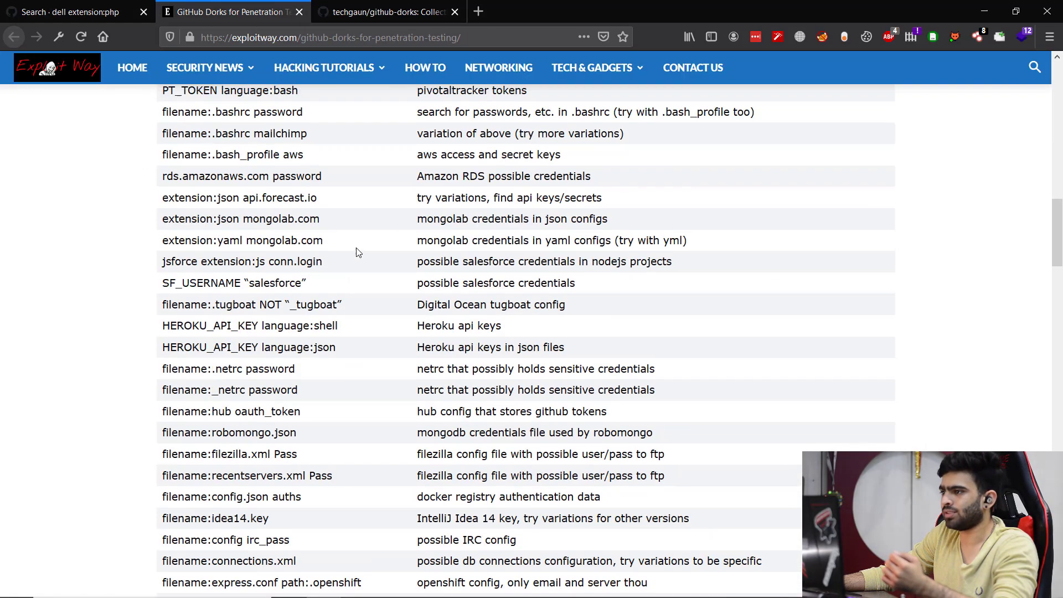
{"action": "scroll", "coordinate": [357, 253], "scroll_direction": "up", "scroll_amount": 5}
{"action": "left_click", "coordinate": [363, 256]}
{"action": "scroll", "coordinate": [363, 256], "scroll_direction": "up", "scroll_amount": 4}
{"action": "scroll", "coordinate": [159, 87], "scroll_direction": "down", "scroll_amount": 4}
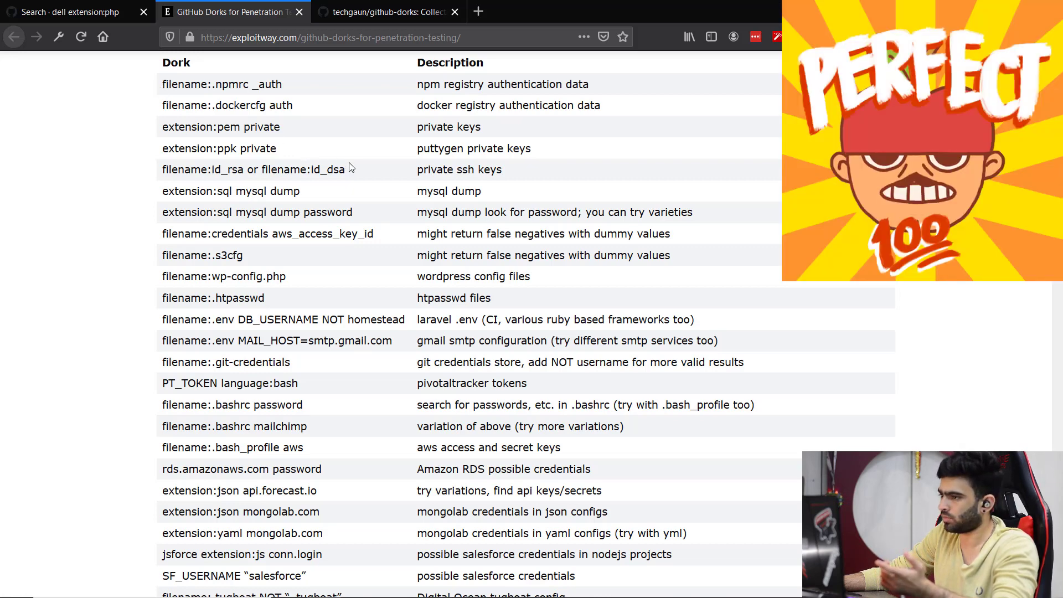
{"action": "left_click_drag", "start_coordinate": [355, 175], "coordinate": [161, 170]}
{"action": "left_click", "coordinate": [161, 170]}
{"action": "scroll", "coordinate": [164, 120], "scroll_direction": "down", "scroll_amount": 2}
{"action": "left_click_drag", "start_coordinate": [162, 120], "coordinate": [303, 133]}
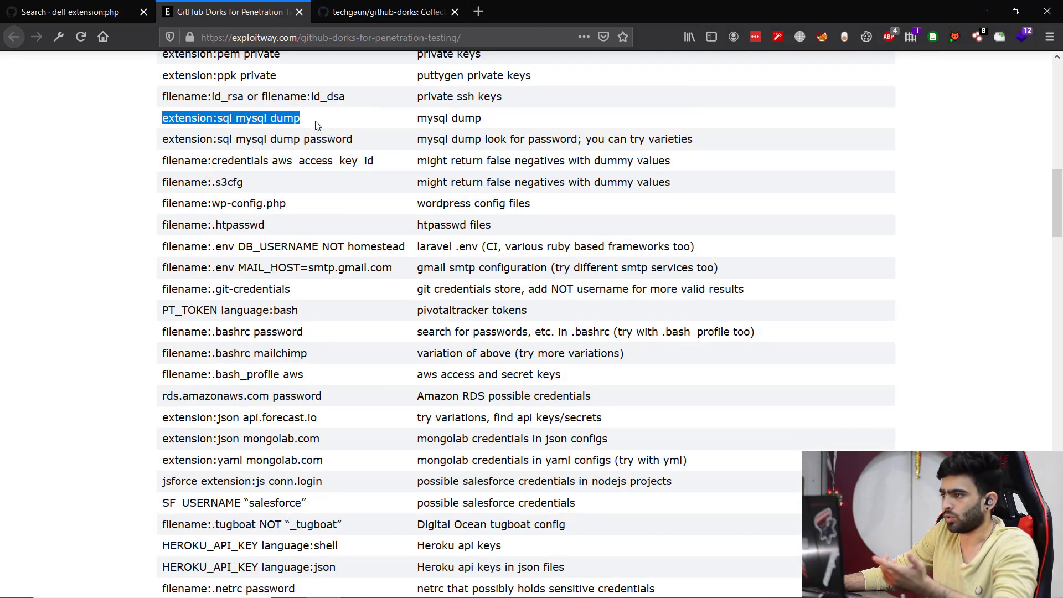
{"action": "left_click", "coordinate": [367, 159]}
{"action": "scroll", "coordinate": [346, 230], "scroll_direction": "down", "scroll_amount": 15}
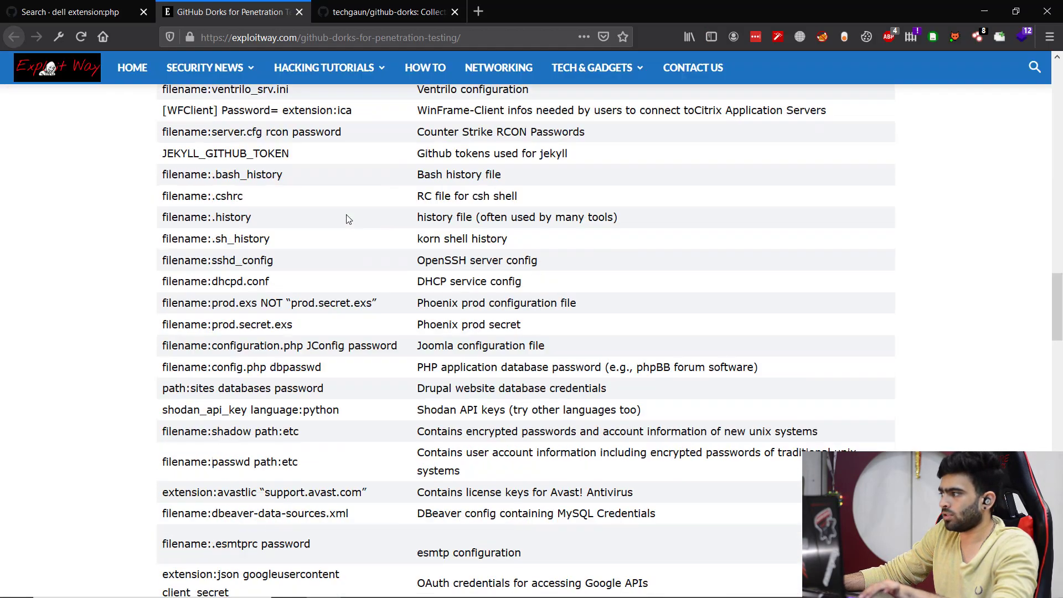
{"action": "scroll", "coordinate": [346, 230], "scroll_direction": "up", "scroll_amount": 20}
{"action": "scroll", "coordinate": [332, 244], "scroll_direction": "down", "scroll_amount": 5}
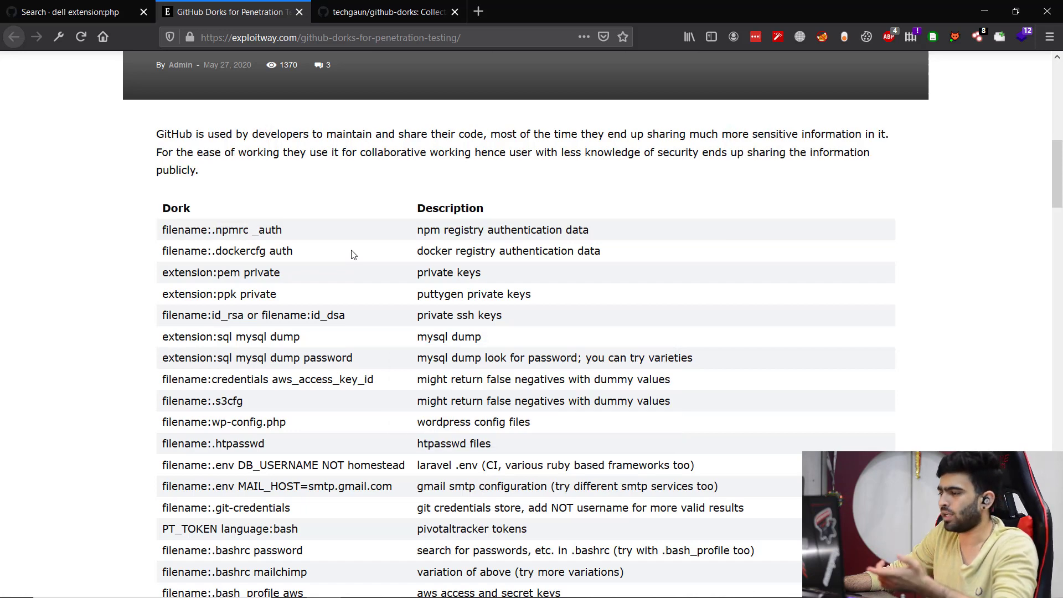
- Search Google for githound in a new tab
{"action": "key", "text": "ctrl+t"}
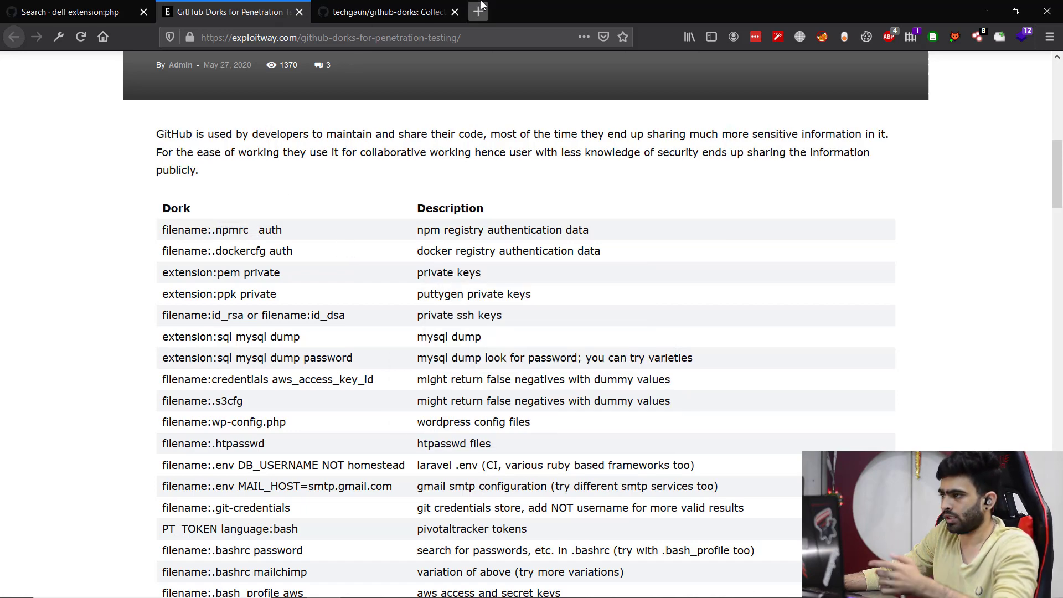
{"action": "type", "text": "githu"}
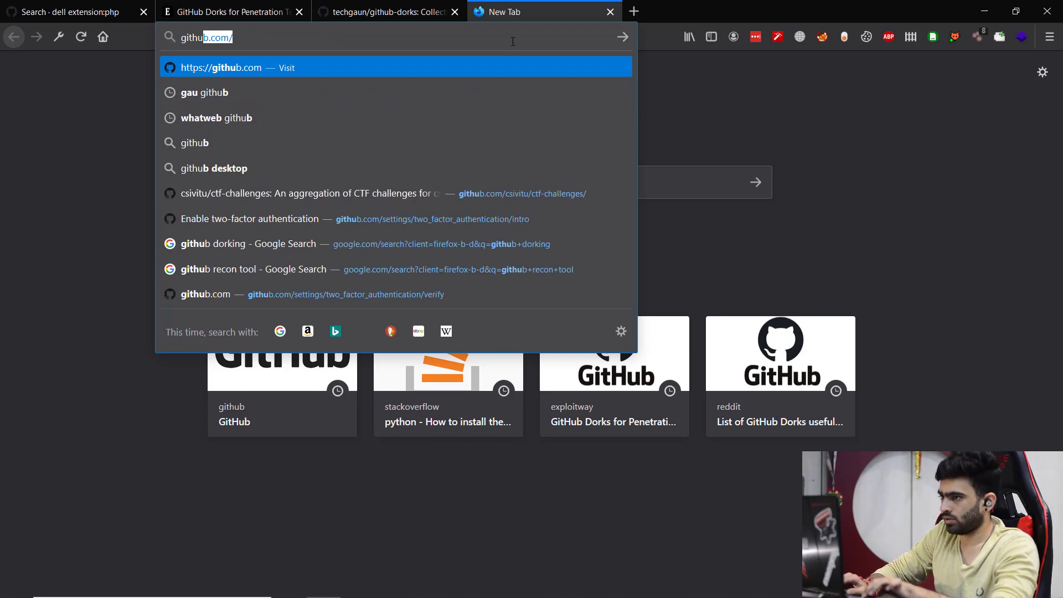
{"action": "key", "text": "BackSpace"}
{"action": "key", "text": "BackSpace"}
{"action": "type", "text": "ound"}
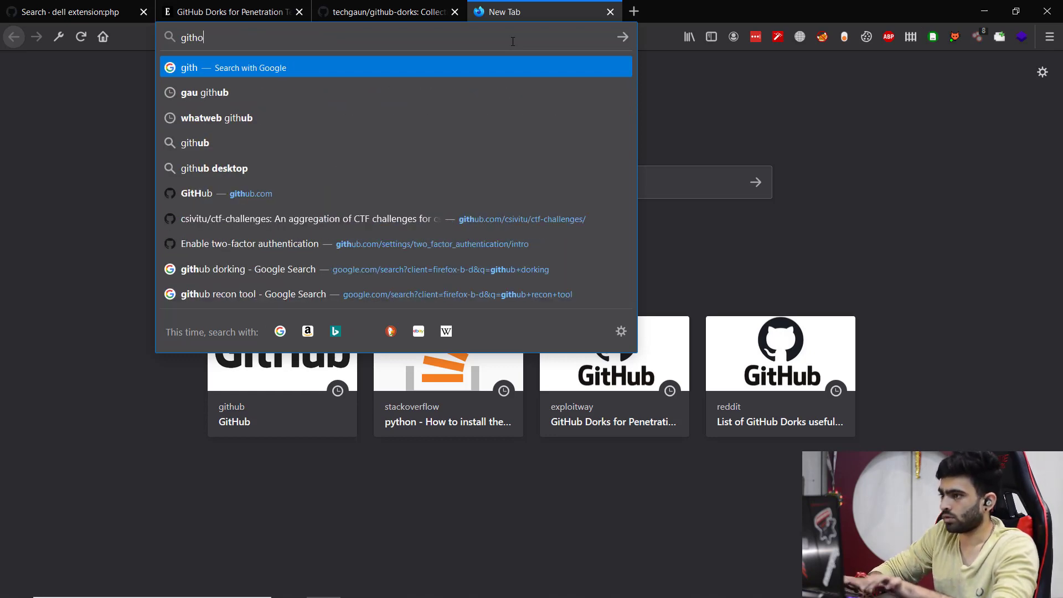
{"action": "key", "text": "Return"}
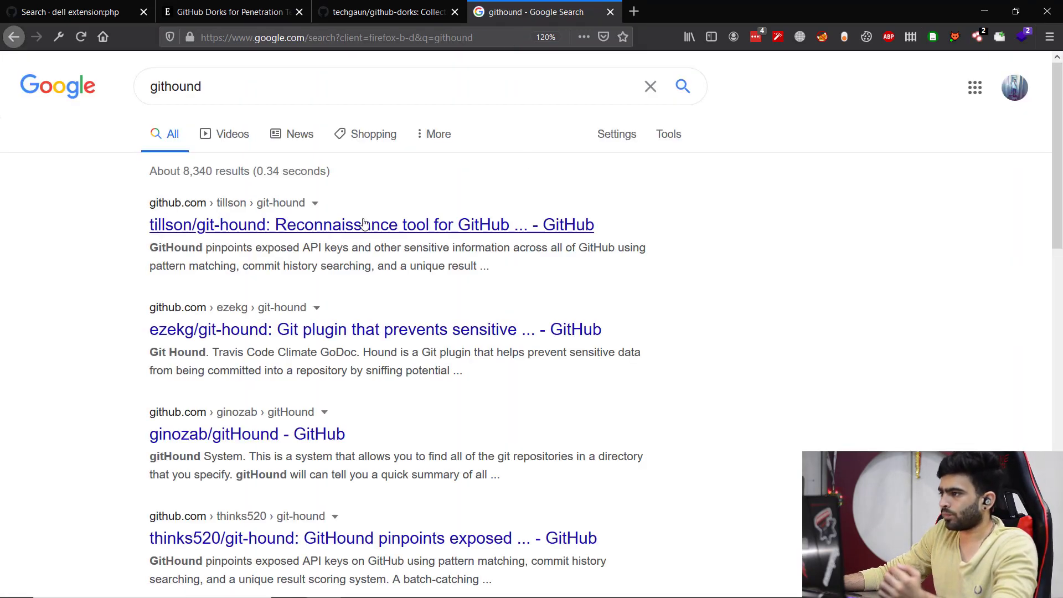
- Open tillson/git-hound, read its README down to the Flags list, and bring up the bash terminal
{"action": "left_click", "coordinate": [349, 224], "text": "ctrl"}
{"action": "scroll", "coordinate": [344, 306], "scroll_direction": "down", "scroll_amount": 3}
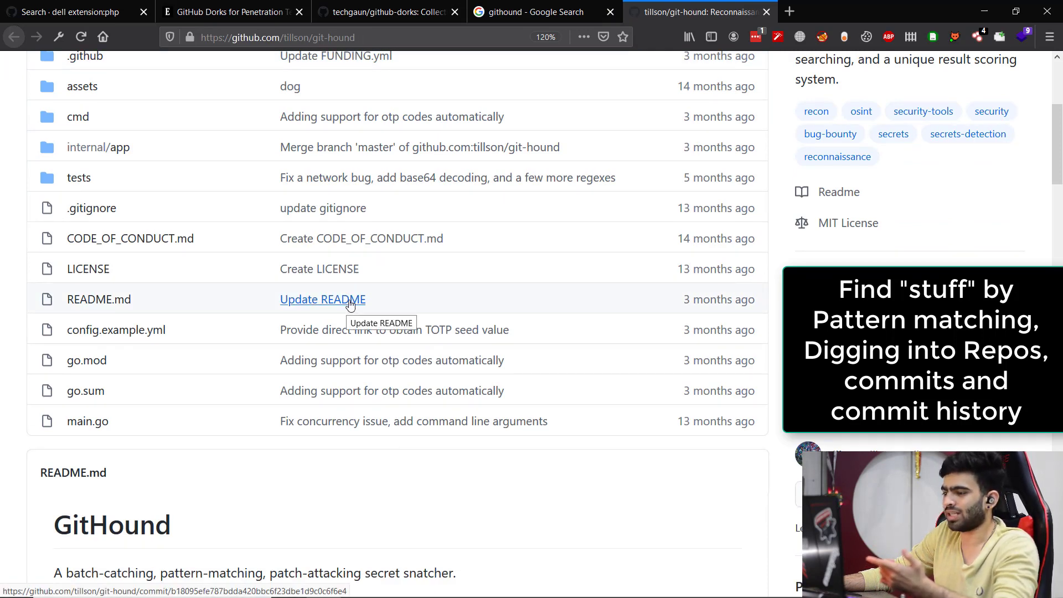
{"action": "scroll", "coordinate": [350, 304], "scroll_direction": "down", "scroll_amount": 7}
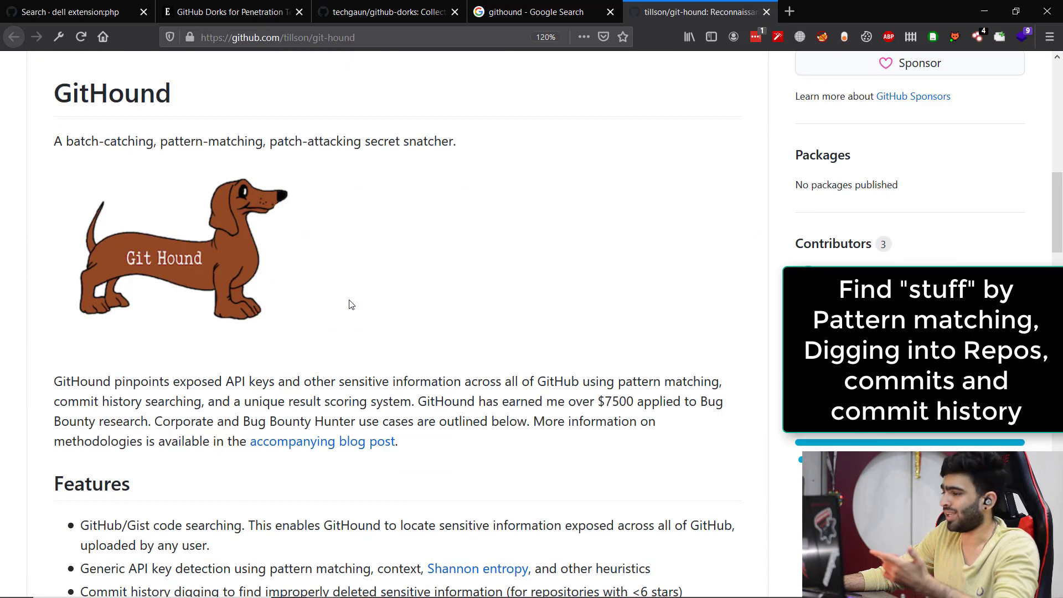
{"action": "scroll", "coordinate": [350, 304], "scroll_direction": "down", "scroll_amount": 4}
{"action": "scroll", "coordinate": [515, 346], "scroll_direction": "down", "scroll_amount": 5}
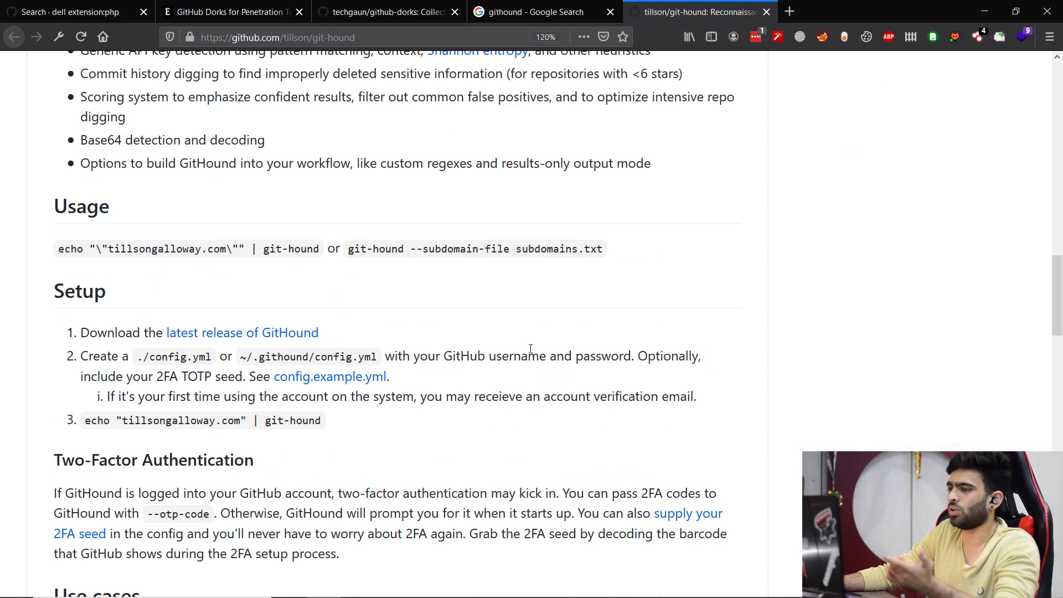
{"action": "scroll", "coordinate": [546, 336], "scroll_direction": "down", "scroll_amount": 10}
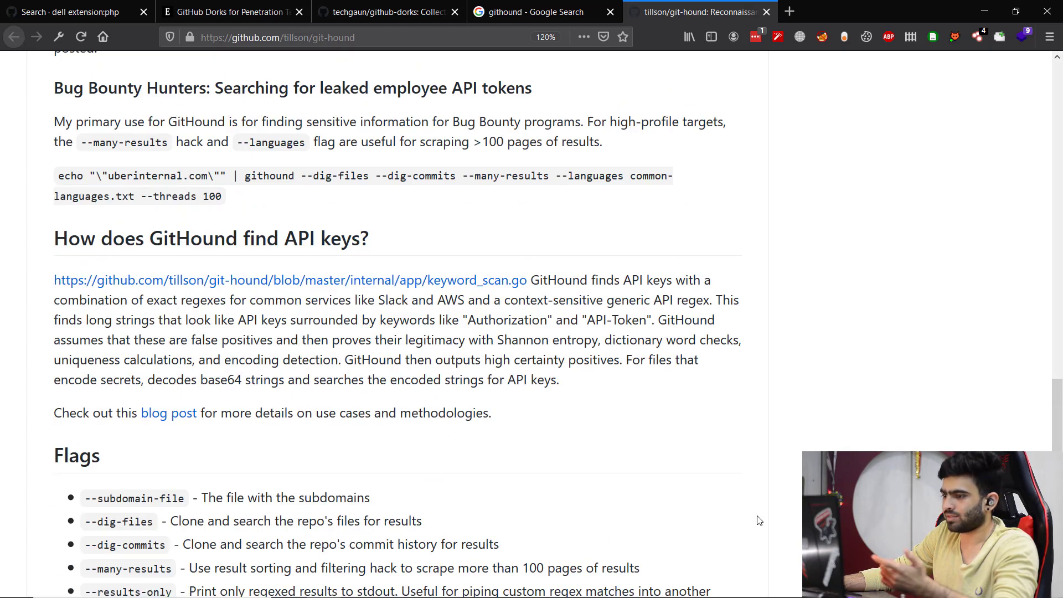
{"action": "scroll", "coordinate": [758, 507], "scroll_direction": "down", "scroll_amount": 10}
{"action": "mouse_move", "coordinate": [709, 585]}
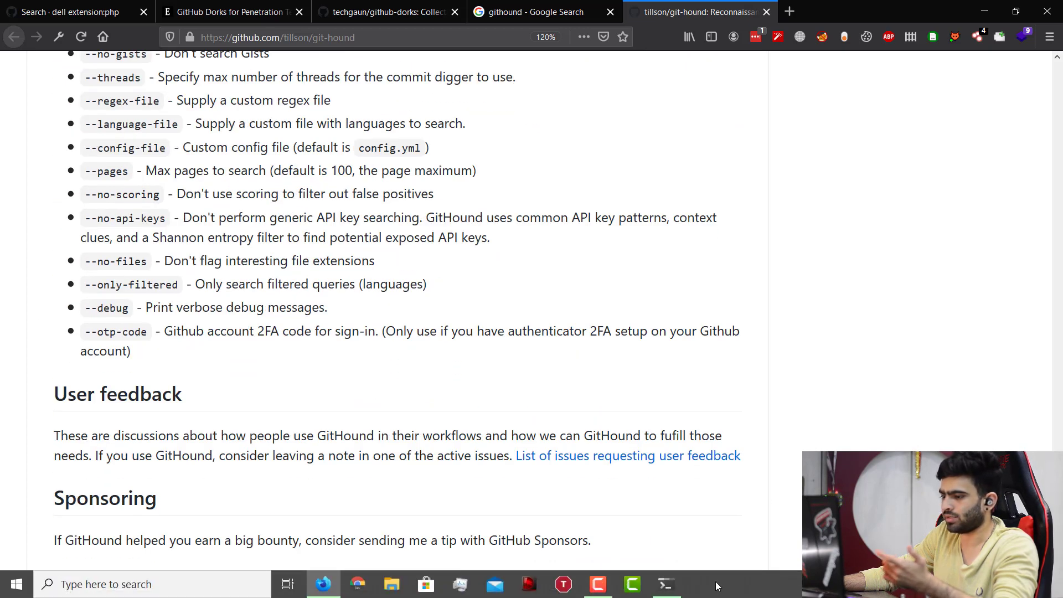
{"action": "left_click", "coordinate": [667, 585]}
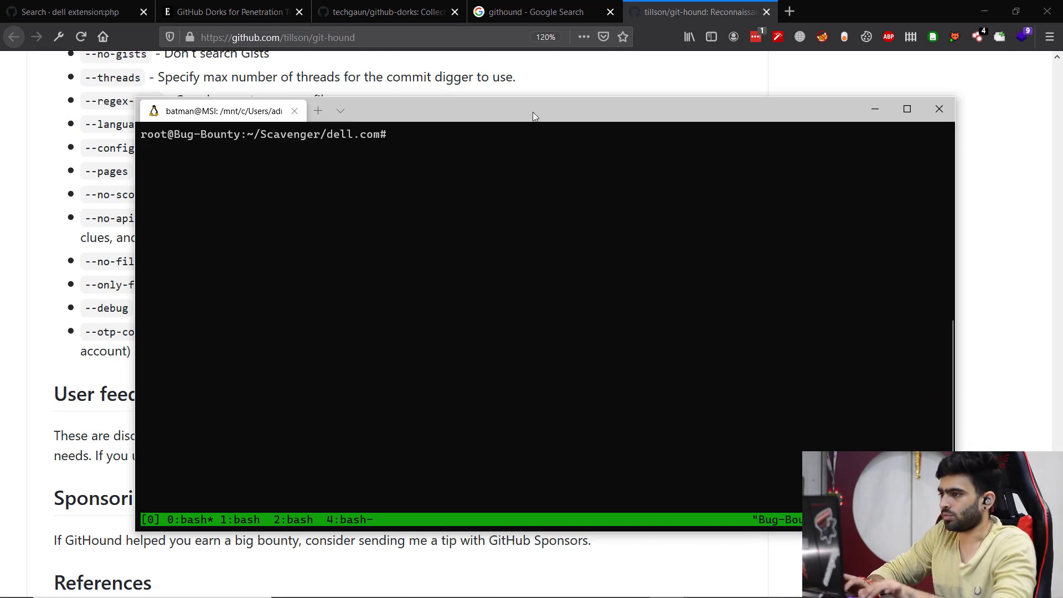
- List the dell.com folder with ls and recall the git-hound command for zh.community.dell.com
{"action": "type", "text": "ls"}
{"action": "key", "text": "Return"}
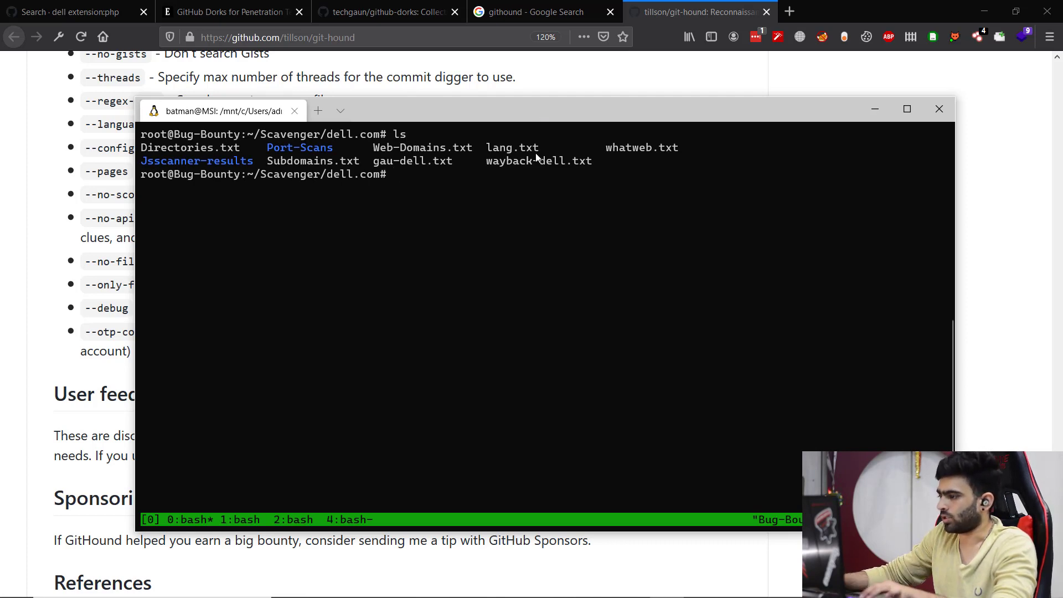
{"action": "key", "text": "Up"}
{"action": "key", "text": "Up"}
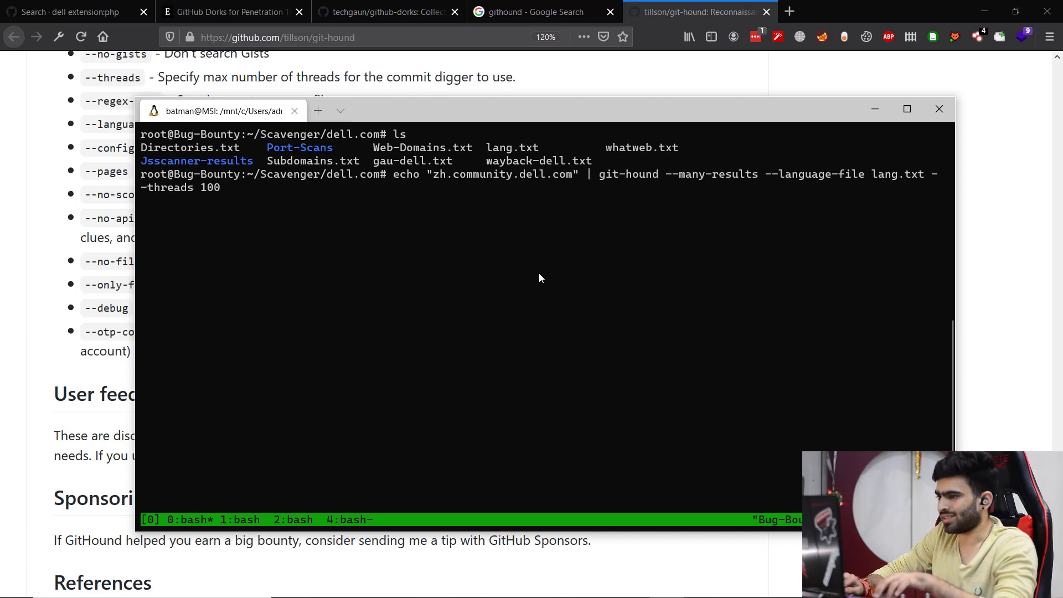